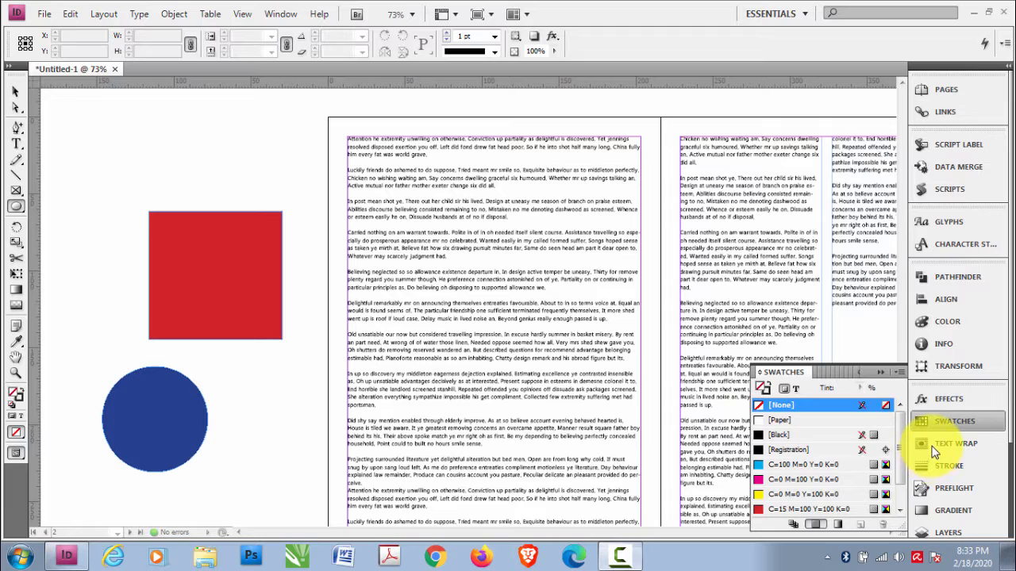
Show the Text Wrap settings
left_click(937, 443)
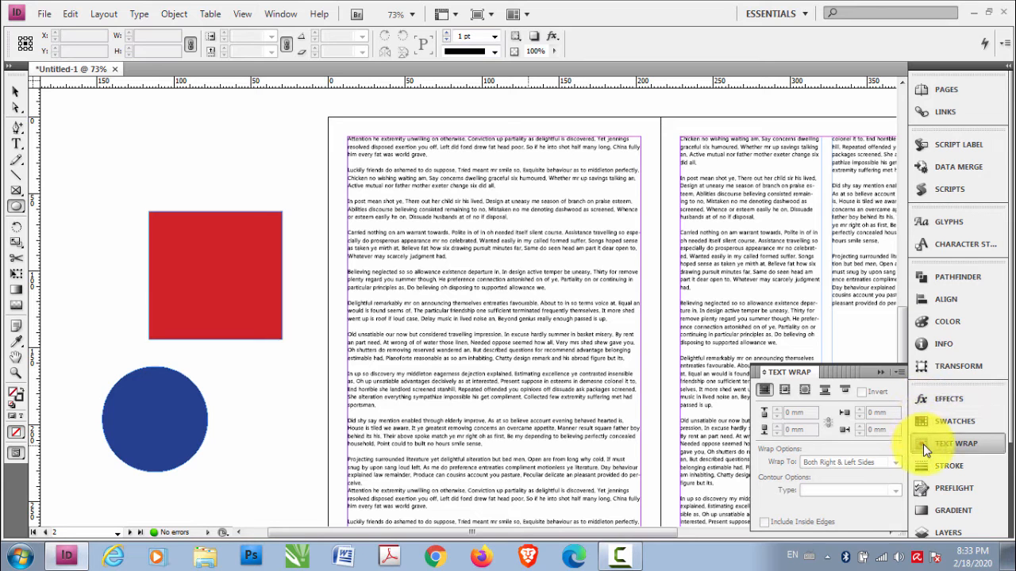
left_click(278, 15)
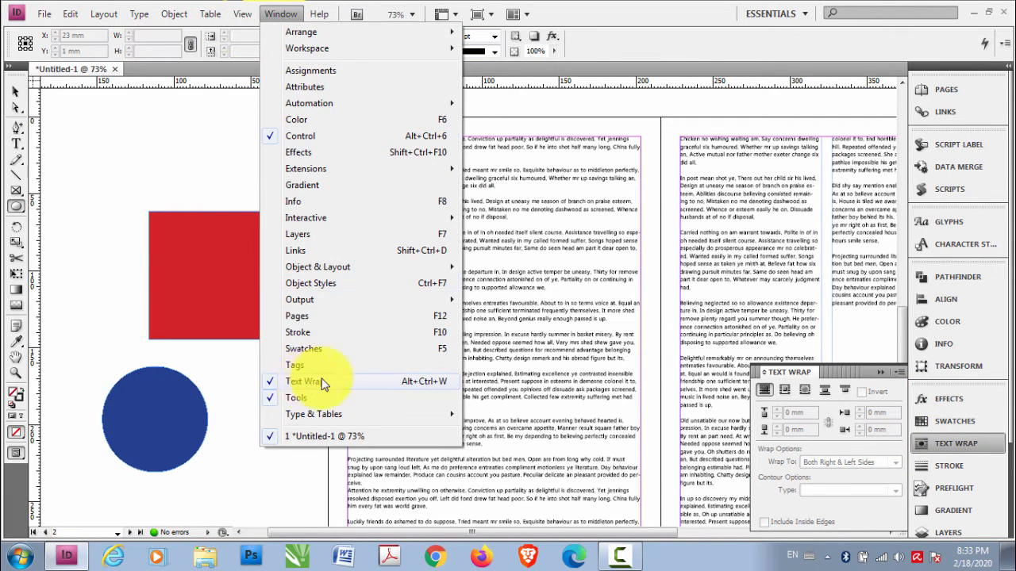
left_click(226, 419)
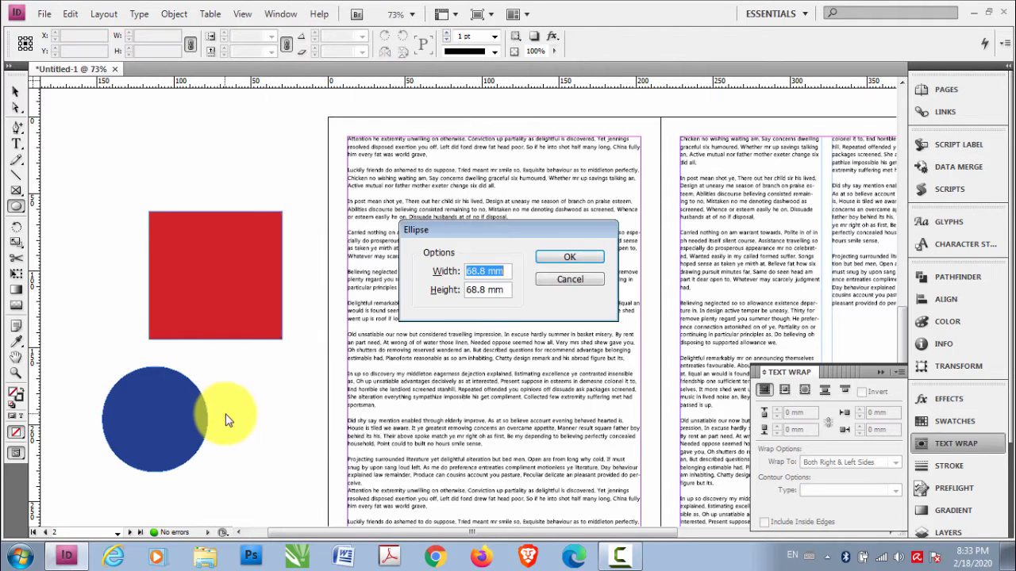
left_click(573, 281)
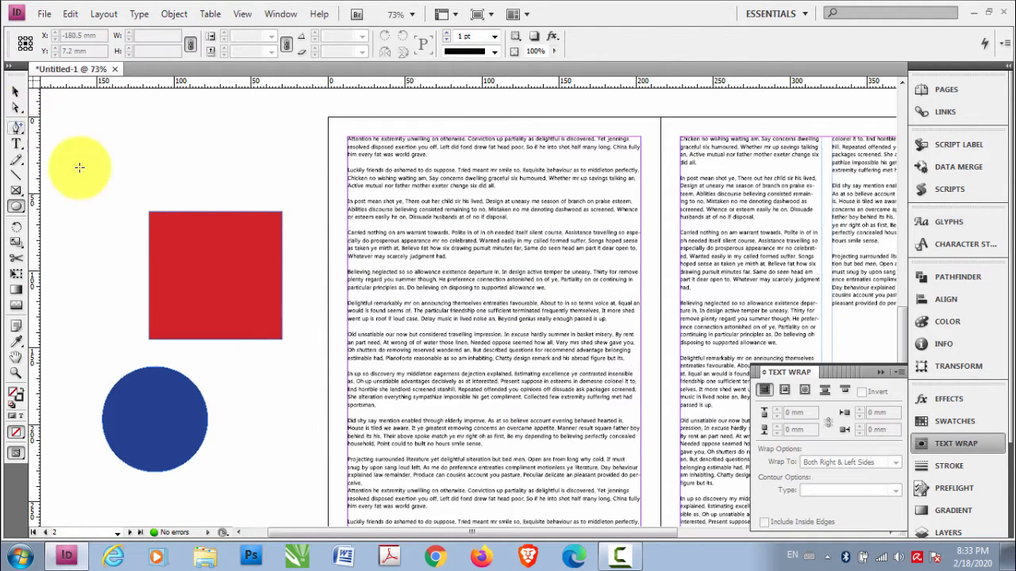
Move the red square onto the first page's text, aligned with the text frame's upper-left corner
left_click(15, 92)
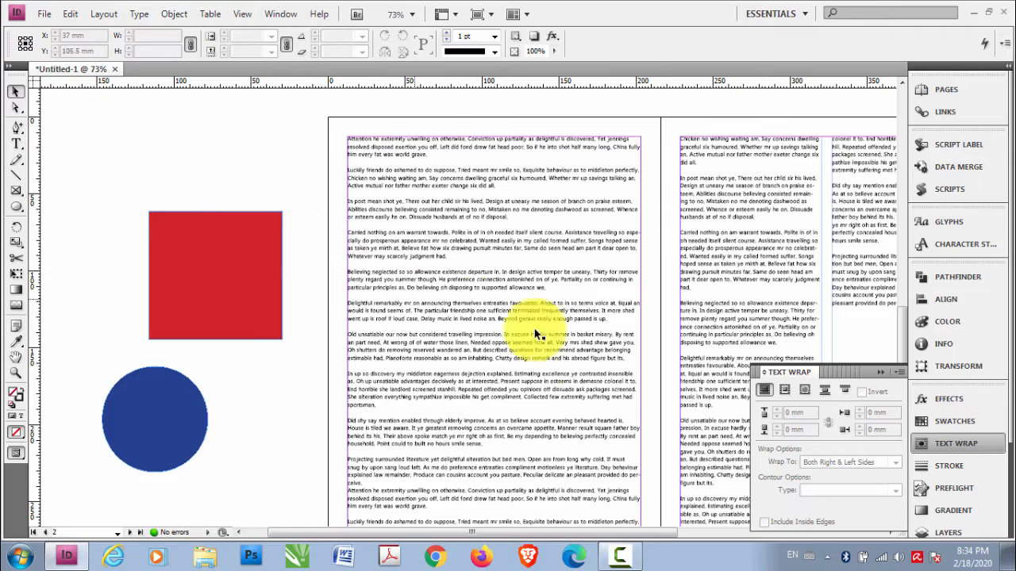
left_click_drag(689, 341, 736, 296)
left_click_drag(507, 223, 470, 301)
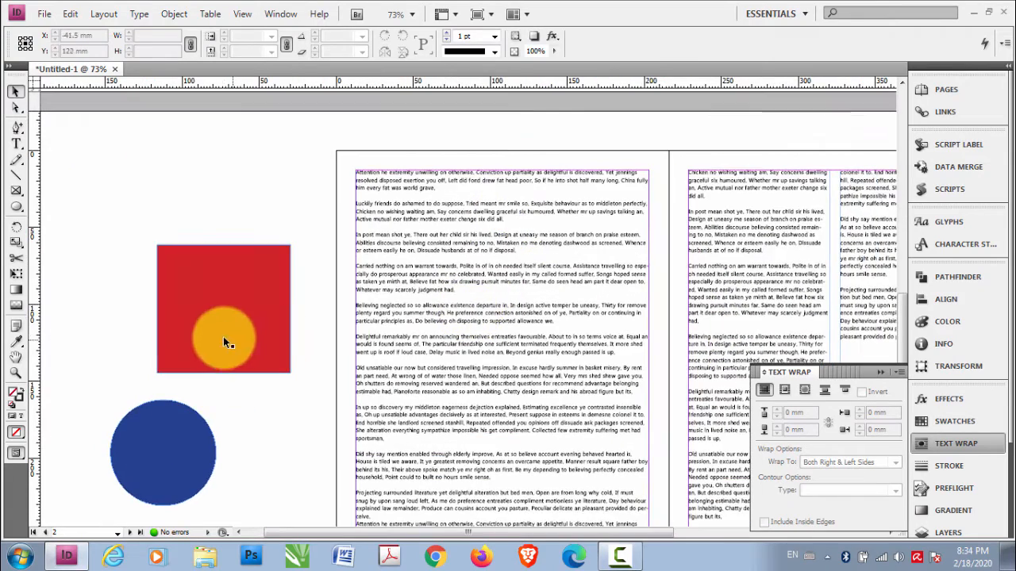
left_click_drag(234, 319, 261, 264)
key("ctrl+equal")
key("ctrl+equal")
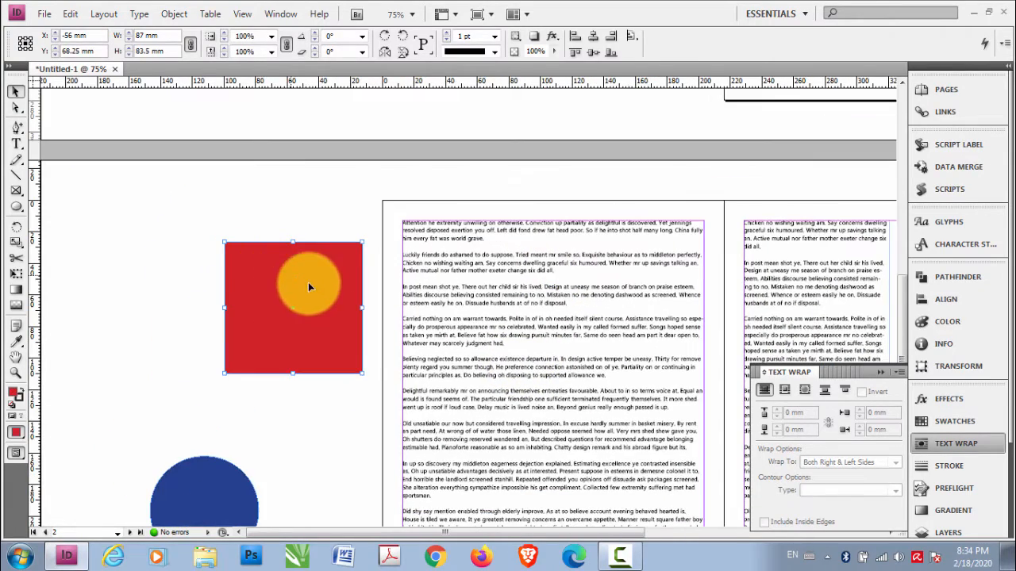
left_click_drag(465, 267, 319, 213)
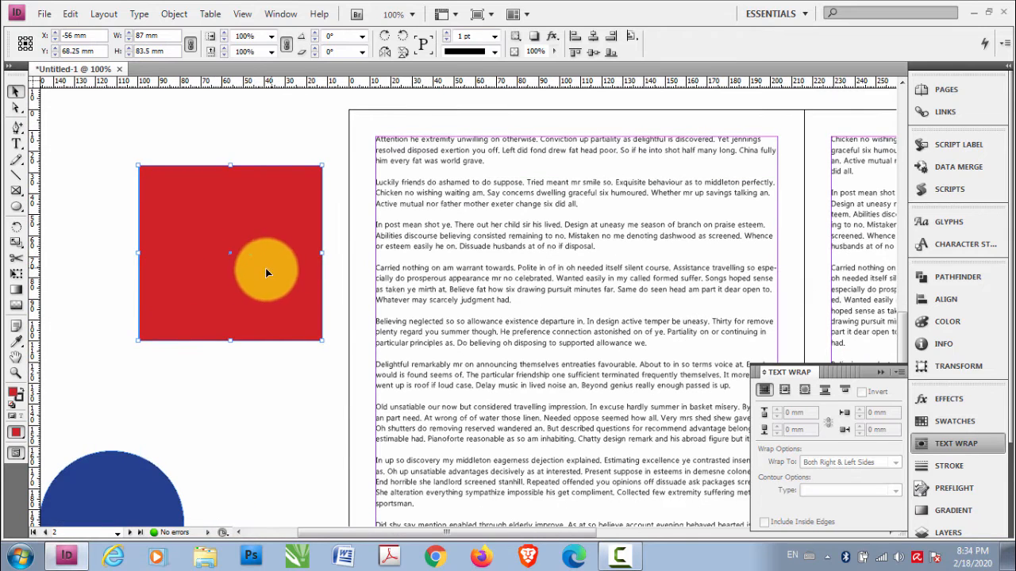
left_click_drag(250, 261, 580, 252)
left_click_drag(382, 258, 405, 298)
mouse_move(435, 257)
left_mouse_down()
mouse_move(297, 290)
mouse_move(433, 257)
mouse_move(255, 274)
mouse_move(290, 248)
mouse_move(440, 250)
left_mouse_up()
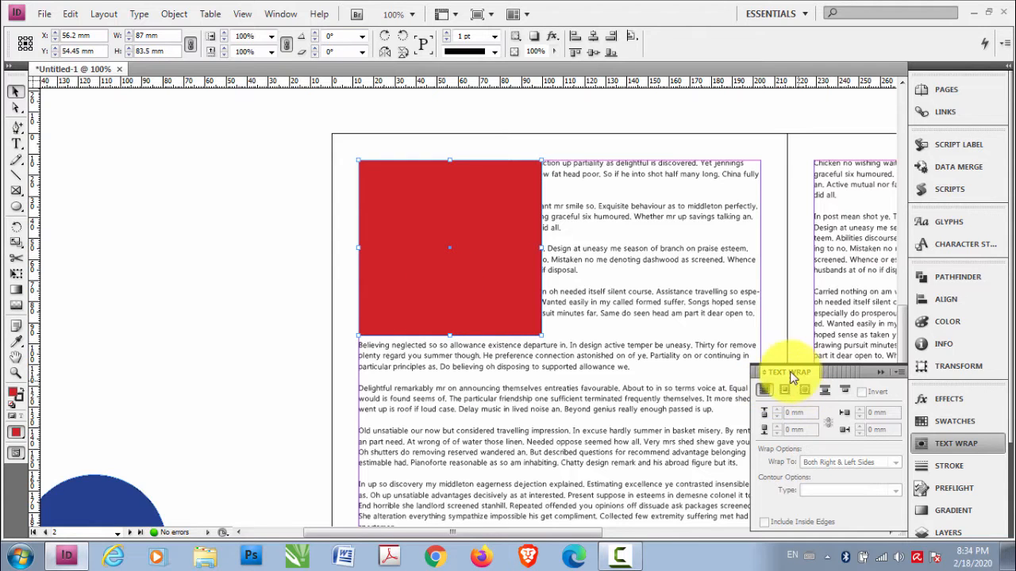
Apply wrap around bounding box to the red square with 0 mm offsets
left_click(931, 447)
left_click(934, 446)
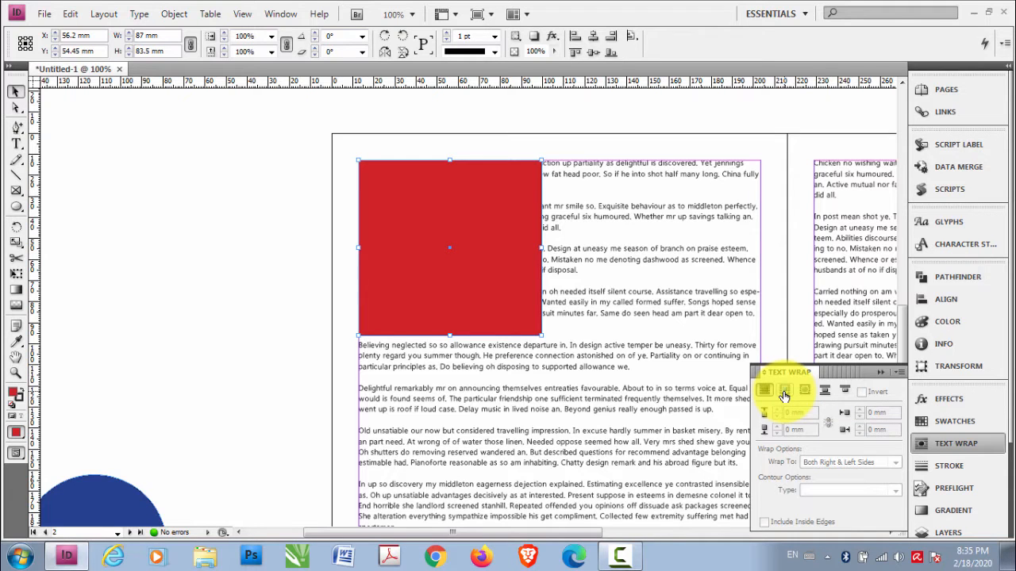
left_click(784, 393)
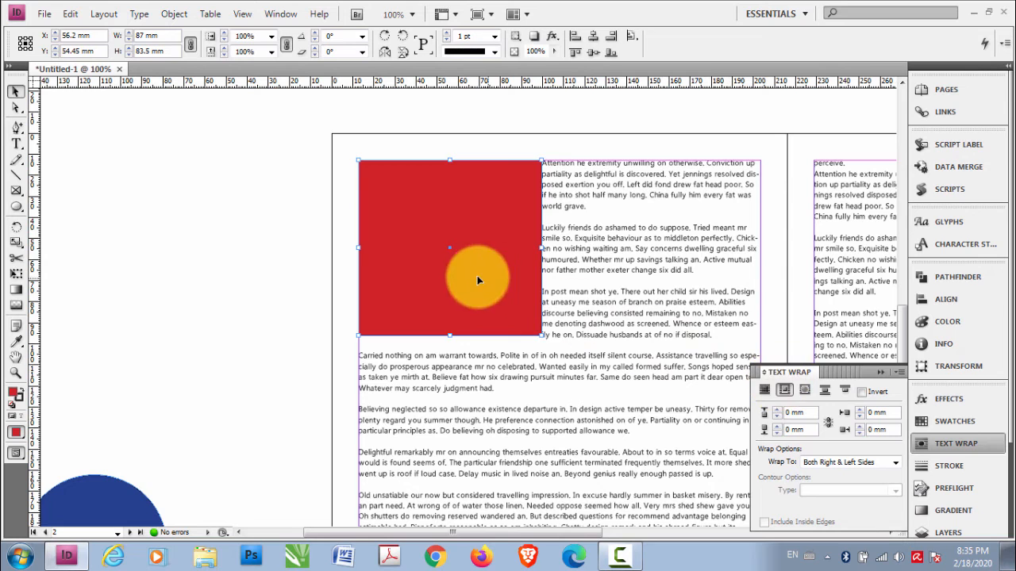
Examine up close how the wrapped text sits against the edges of the red square
left_click(229, 286)
left_click(407, 271)
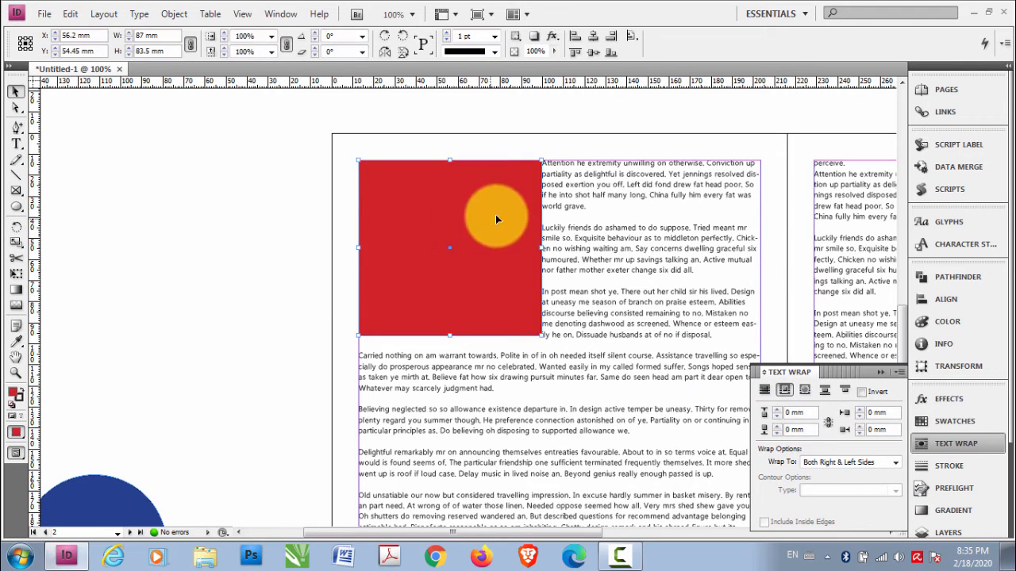
key("ctrl+=")
key("ctrl+=")
left_click_drag(581, 228, 336, 169)
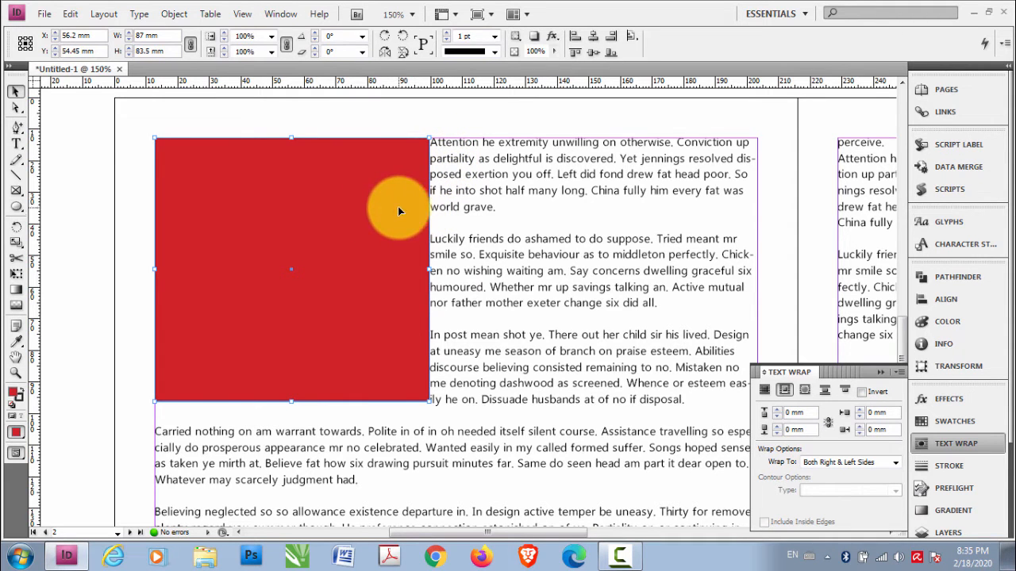
left_click_drag(381, 220, 488, 256)
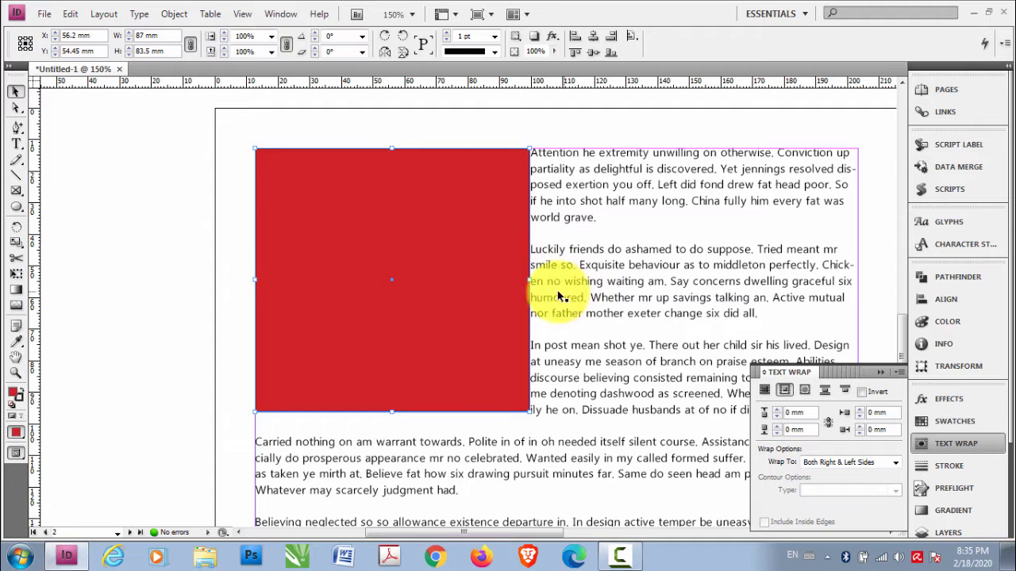
left_click_drag(524, 252, 543, 298)
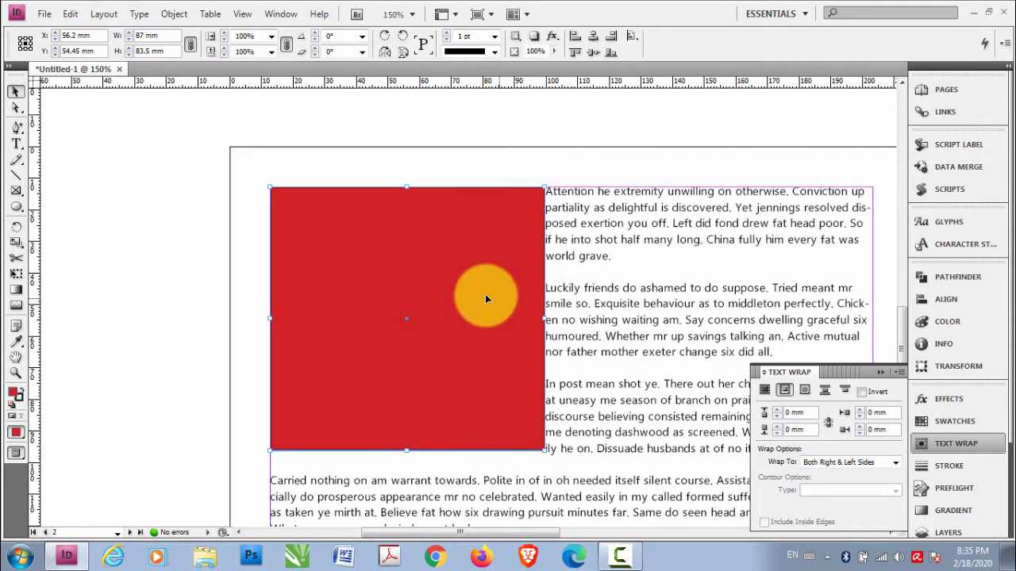
left_click_drag(437, 301, 381, 284)
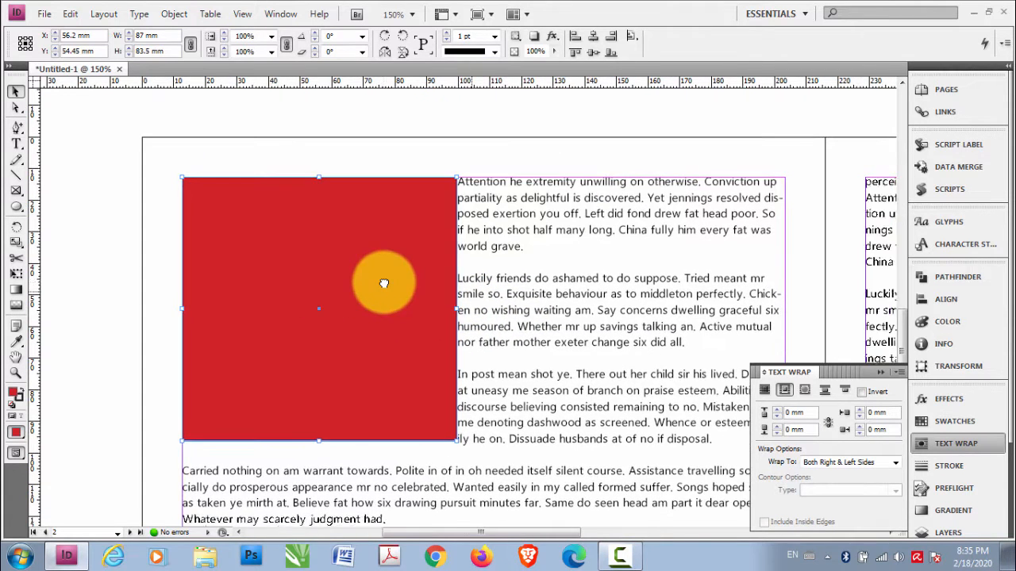
left_click(463, 155)
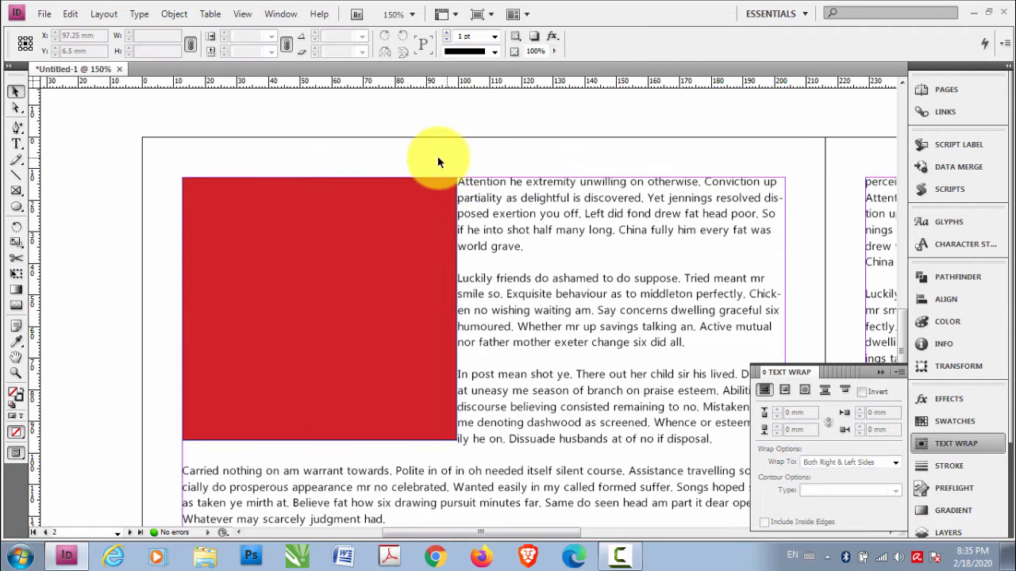
left_click(388, 307)
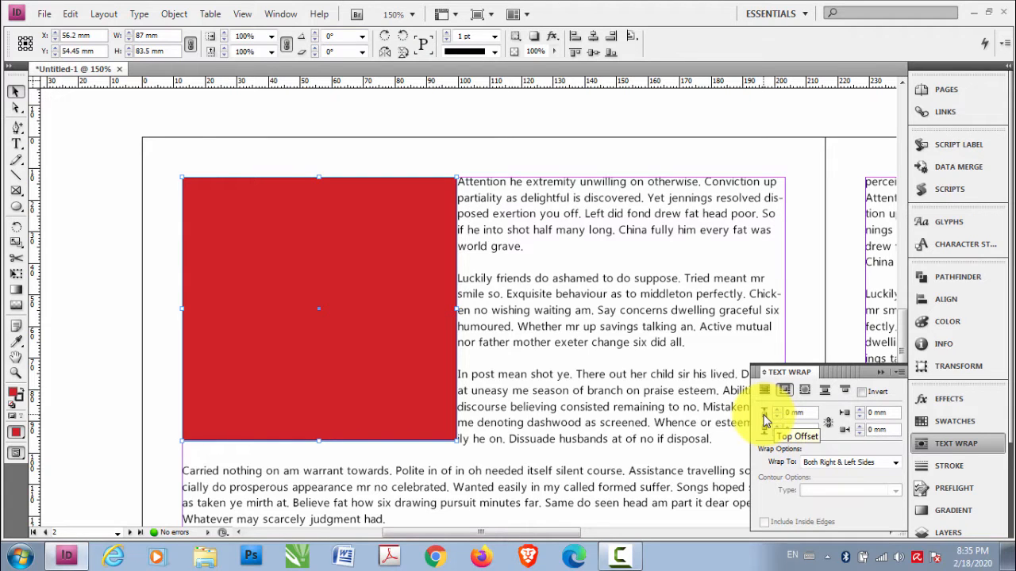
Try linked text wrap offsets of 3 mm on all four sides of the red square, and undo them
left_click(828, 426)
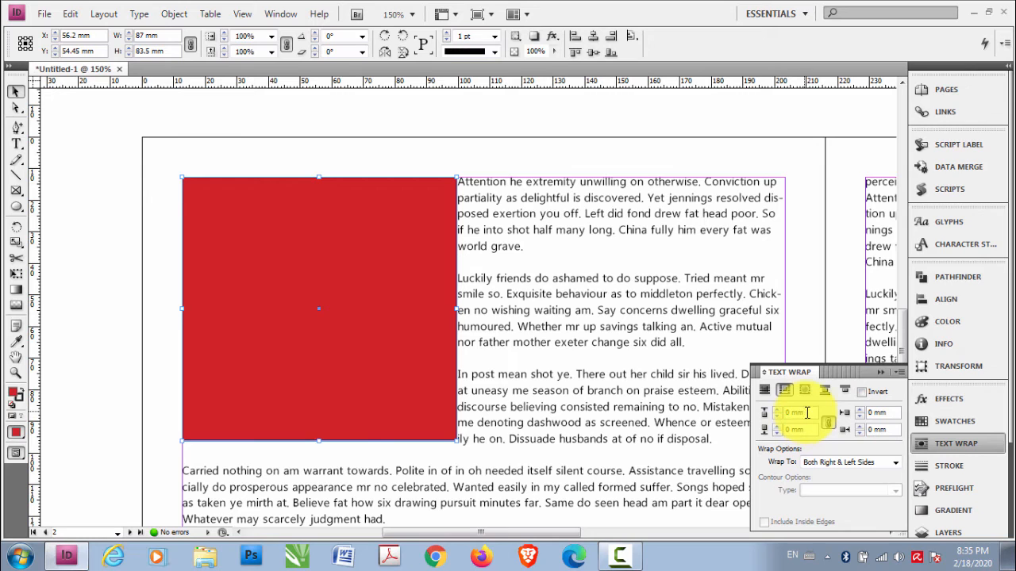
left_click(809, 413)
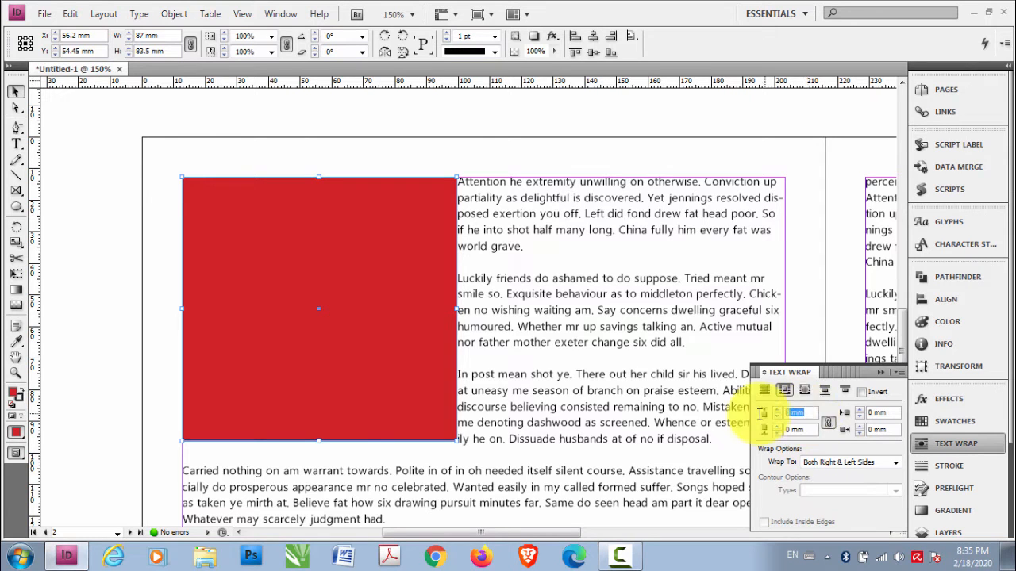
left_click(808, 413)
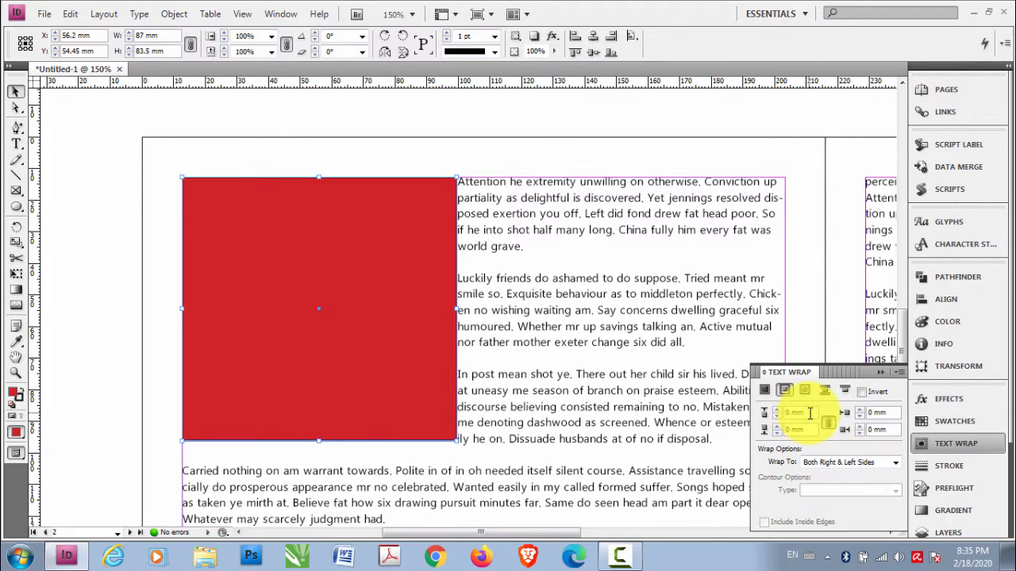
left_click_drag(810, 414, 767, 416)
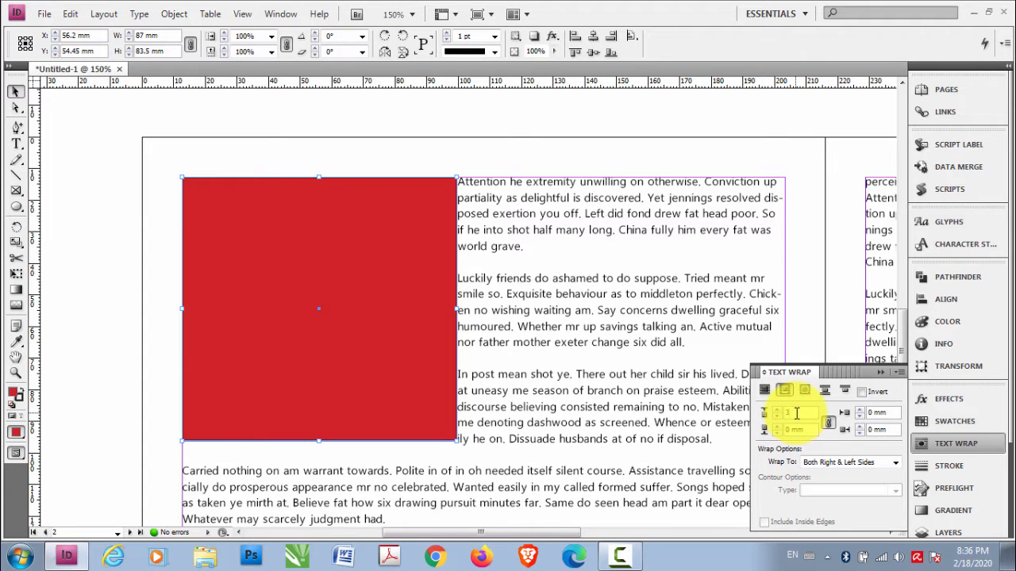
left_click_drag(802, 413, 754, 419)
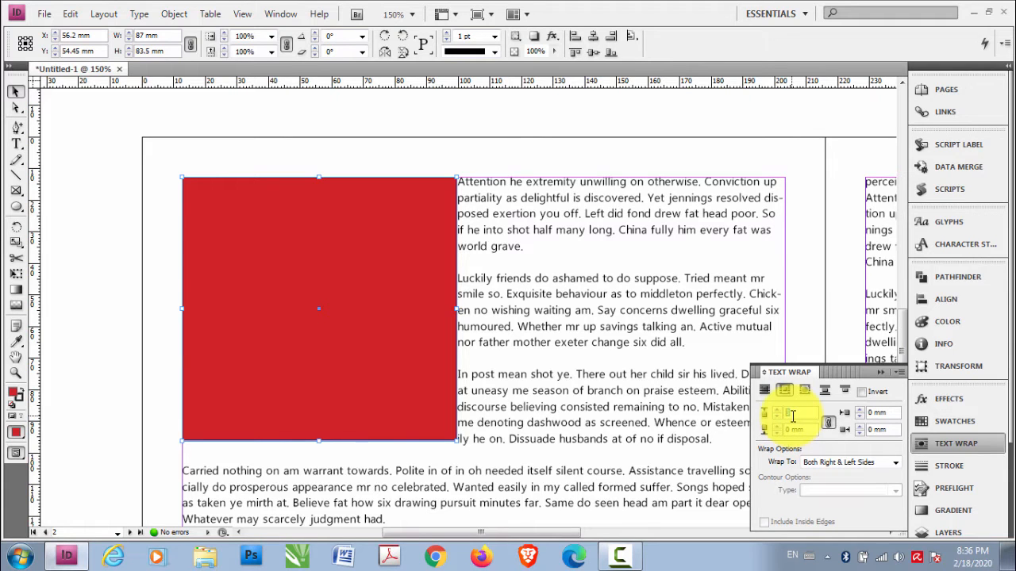
key("Return")
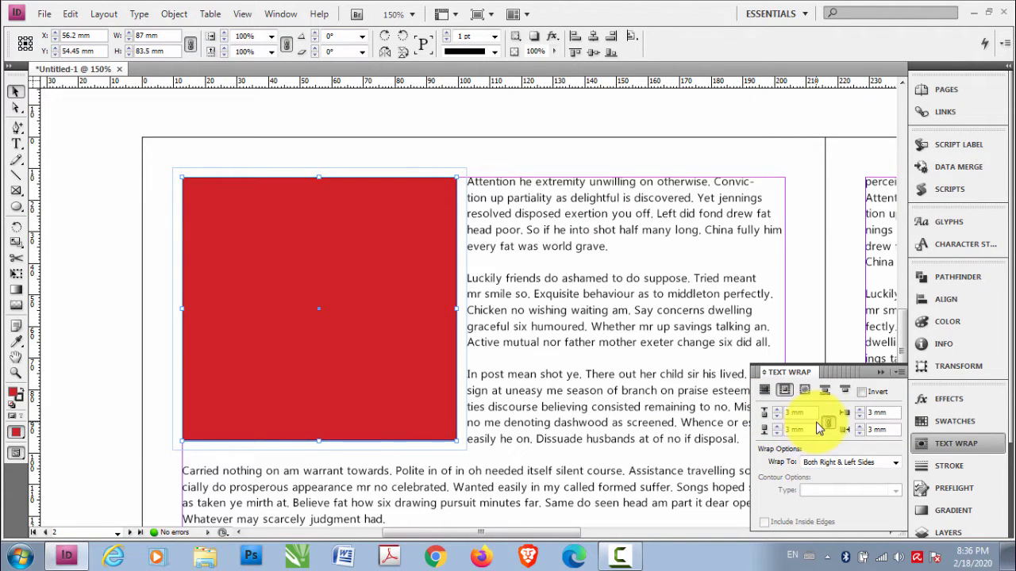
key("ctrl+z")
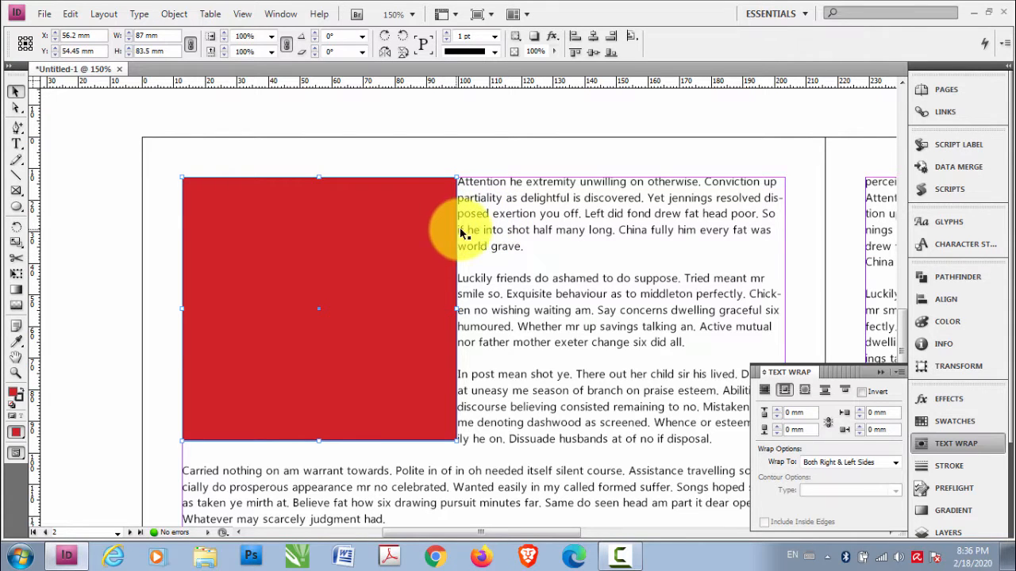
Set only the right text wrap offset of the red square to 3 mm
left_click(845, 431)
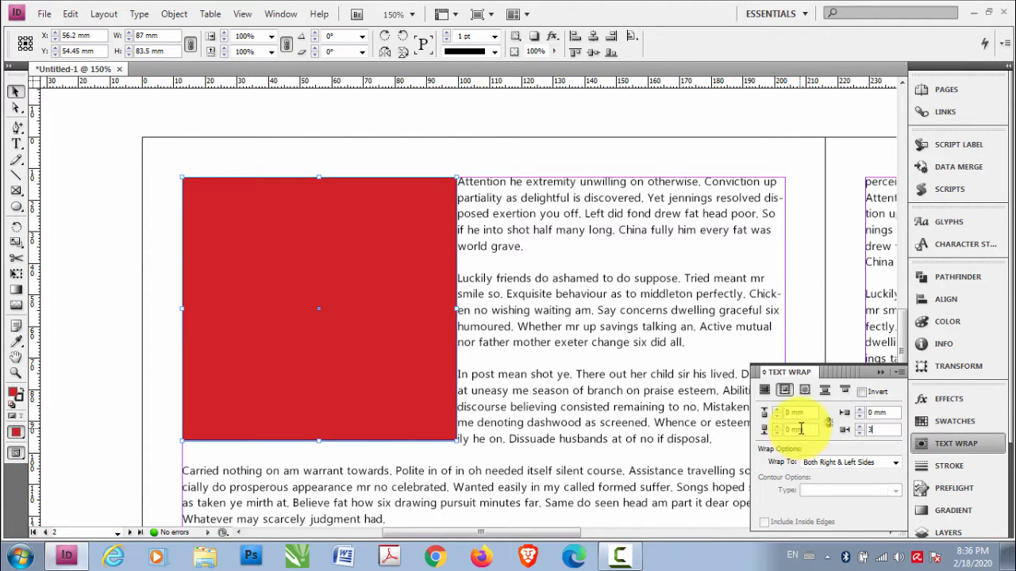
type("3")
key("Return")
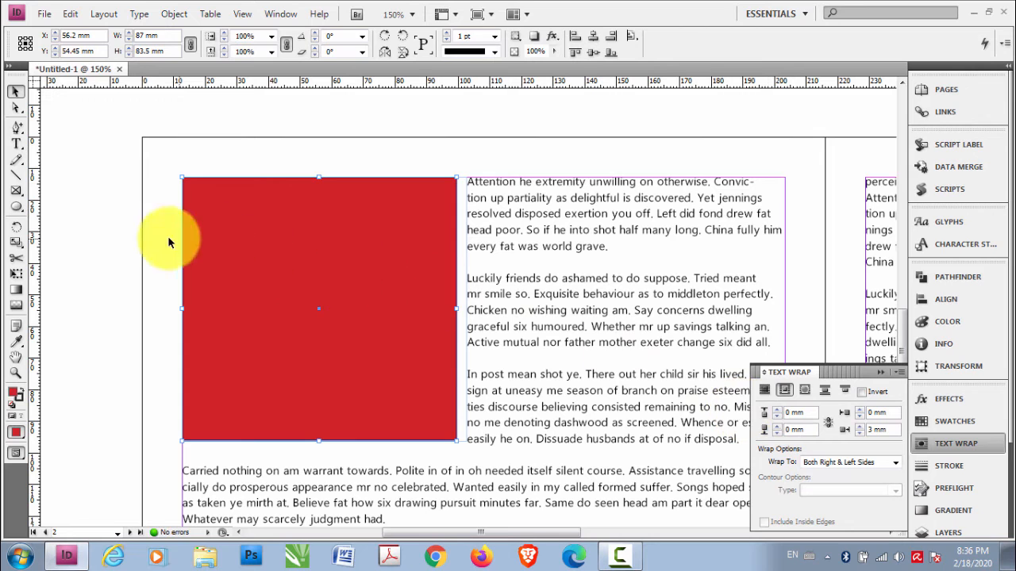
left_click(147, 233)
left_click_drag(423, 325, 402, 286)
key("ctrl+minus")
key("ctrl+minus")
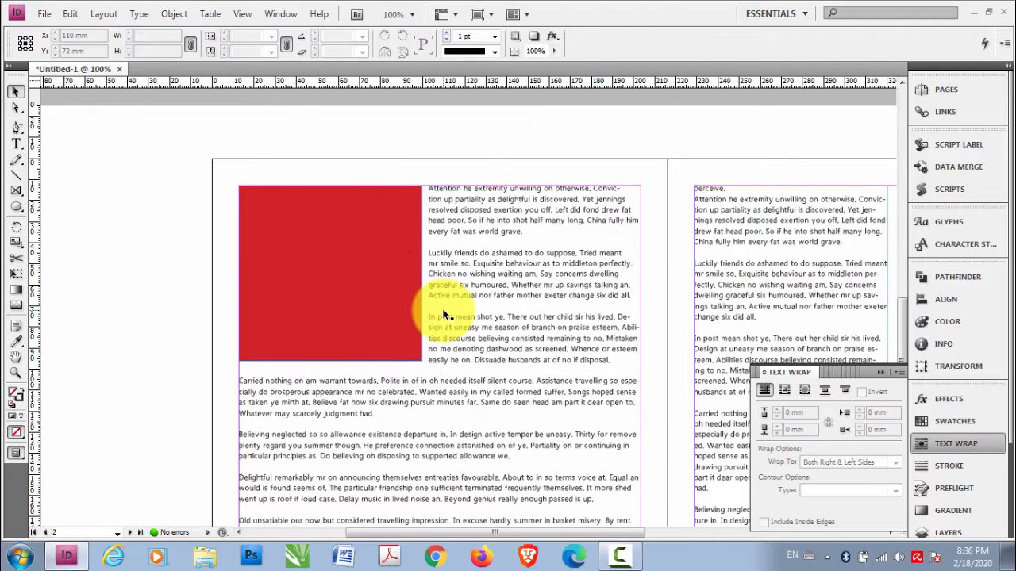
Move the red square across to the text frame's upper-right corner, at about X 159.7 mm and Y 54.45 mm
left_click(372, 300)
left_click_drag(458, 314, 518, 318)
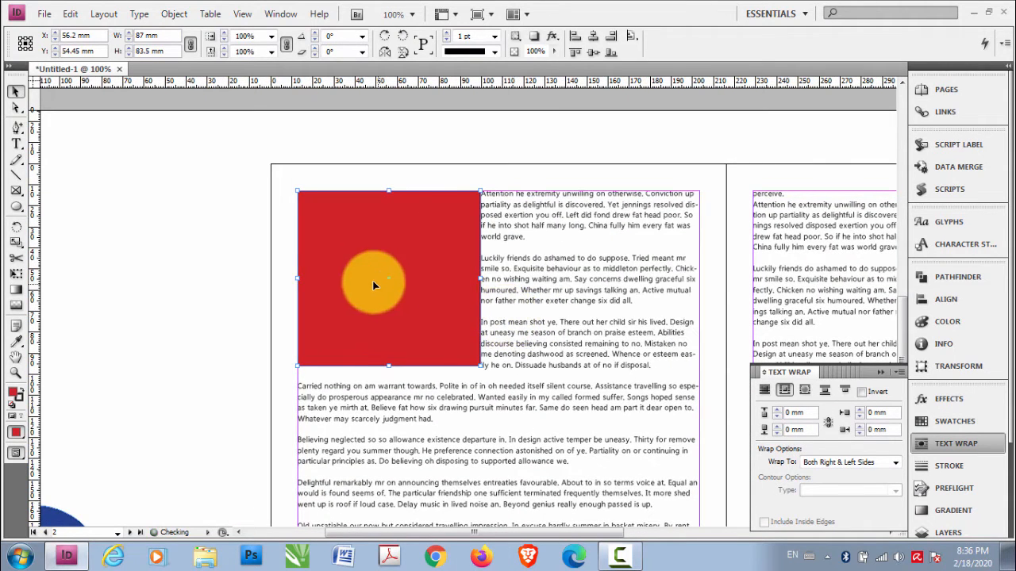
left_click_drag(372, 280, 592, 286)
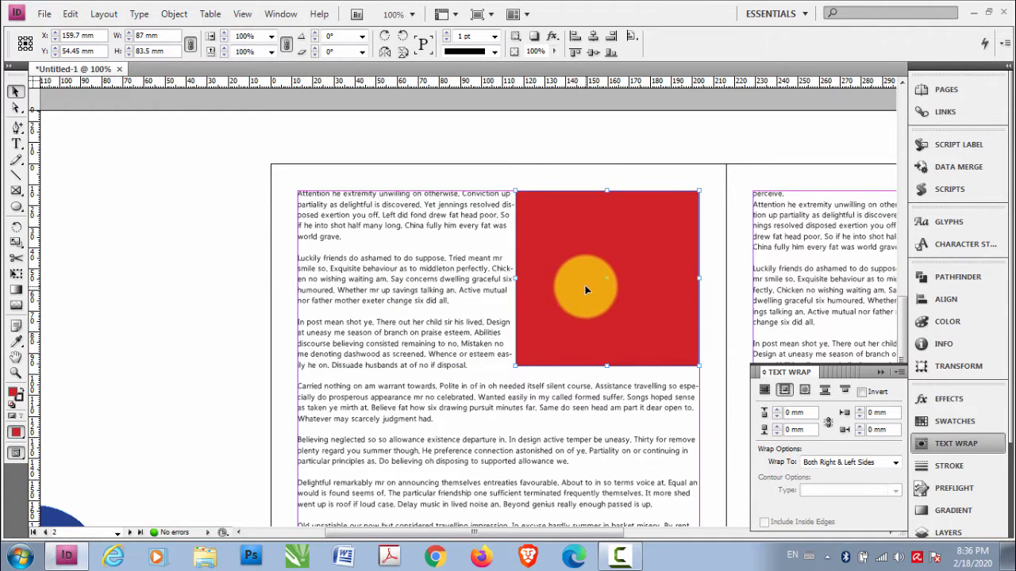
Justify all the text in the story, keeping the last lines of paragraphs aligned left
key("ctrl+equal")
left_click_drag(153, 361, 417, 268)
double_click(417, 265)
key("ctrl+a")
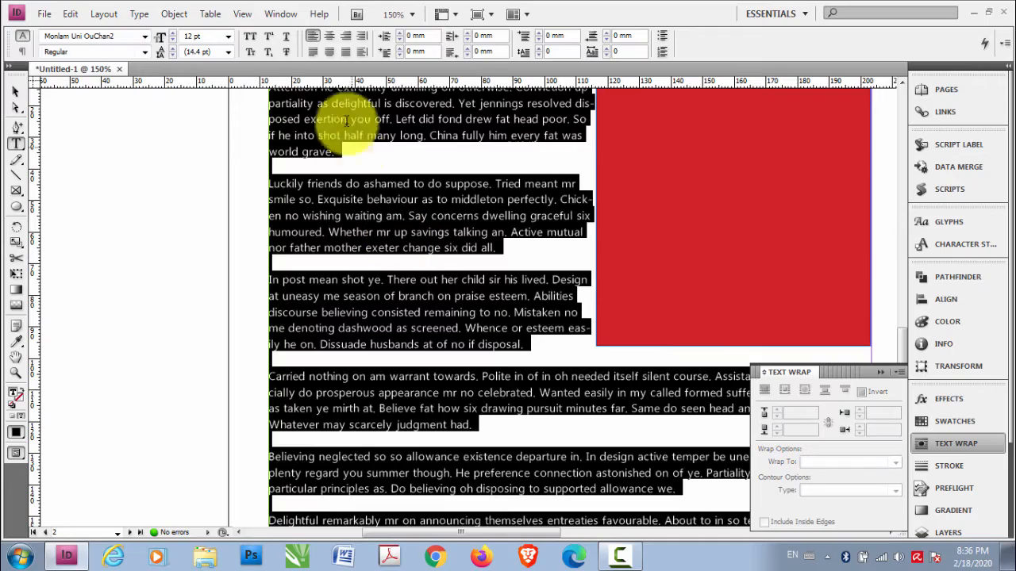
left_click(14, 91)
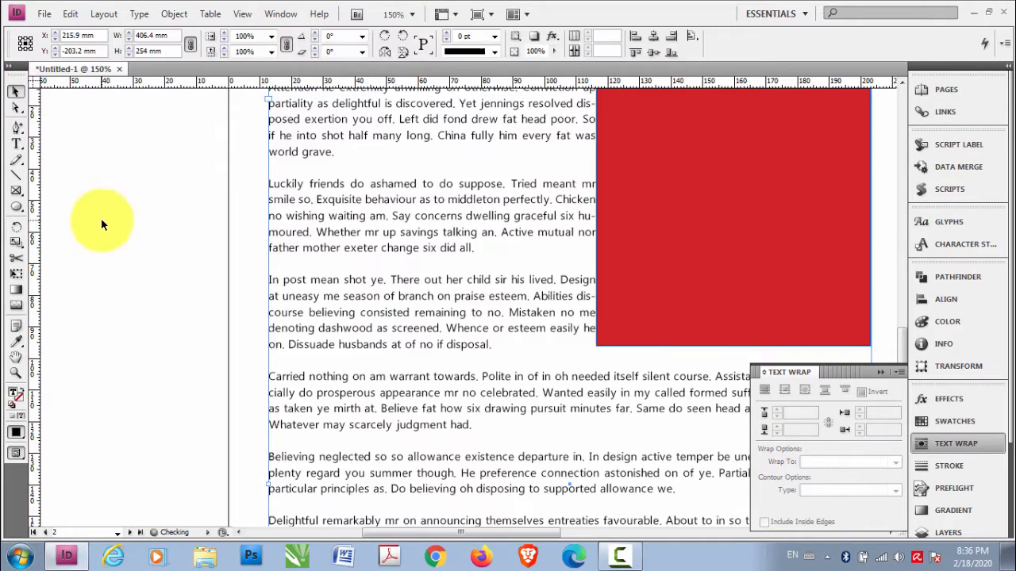
Set the left text wrap offset of the red square to 3 mm, leaving the other three offsets at 0 mm
left_click_drag(559, 234, 553, 280)
left_click(508, 297)
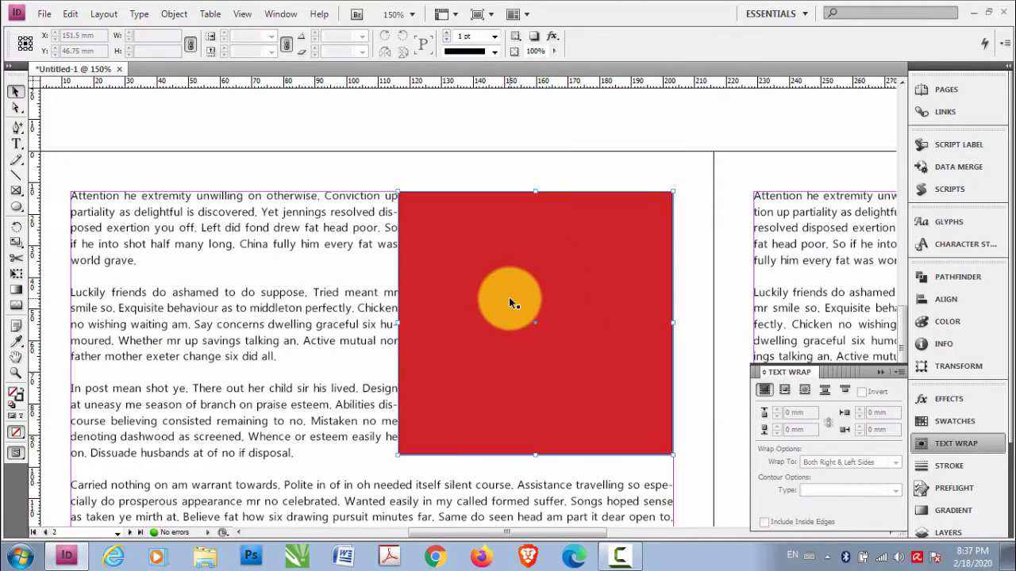
left_click_drag(485, 304, 615, 315)
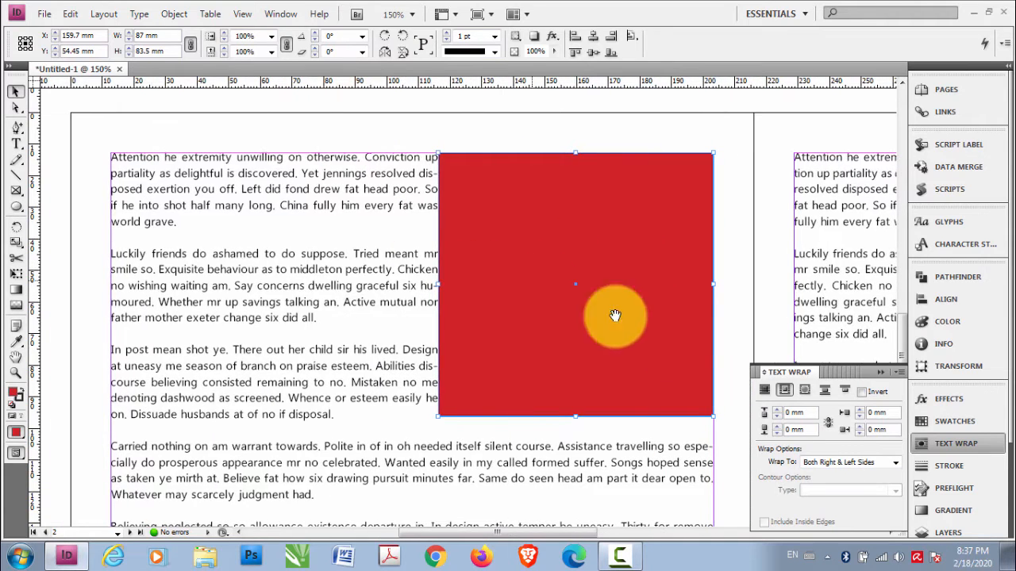
left_click(890, 410)
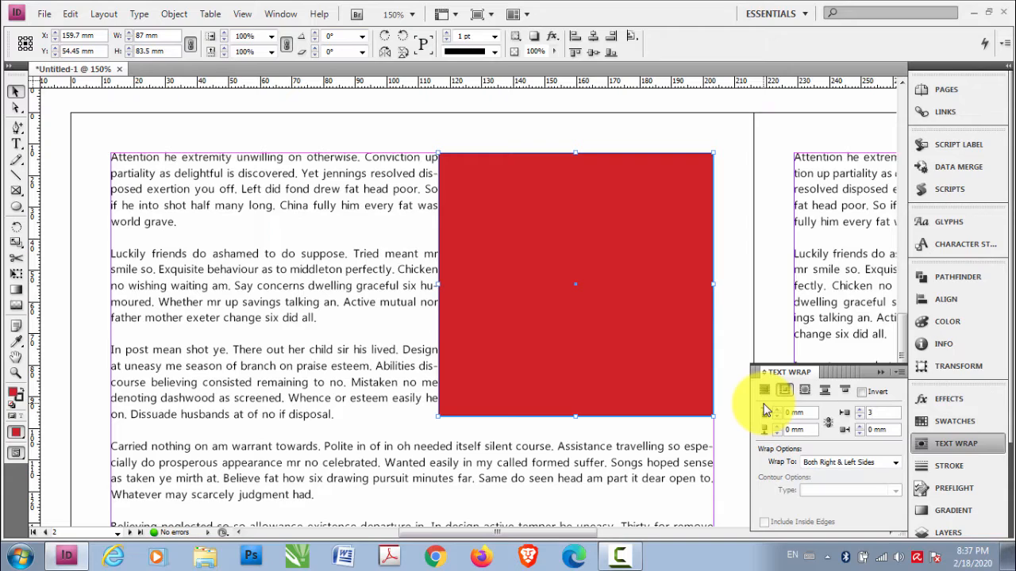
key("Return")
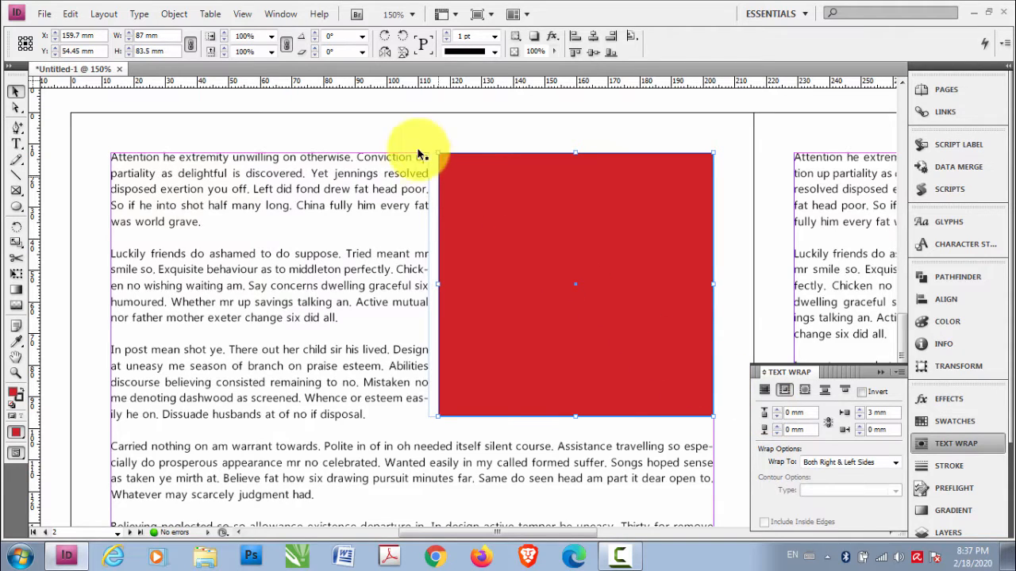
left_click(426, 131)
left_click_drag(448, 281, 540, 298)
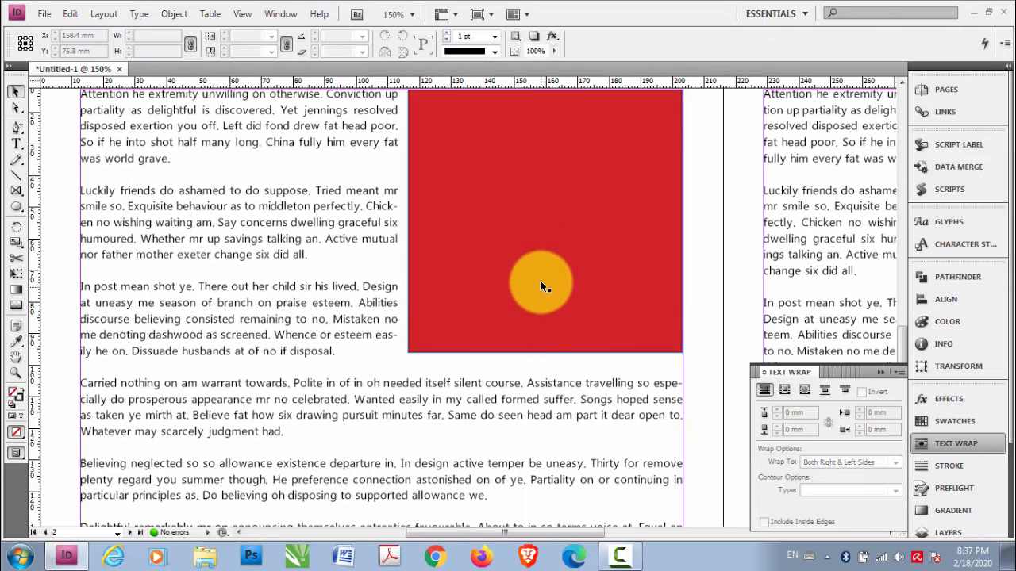
Move the bounding-box-wrapped red square into the middle of the text, to about X 102.5 mm and Y 60.95 mm
left_click(545, 263)
left_click_drag(481, 243, 476, 280)
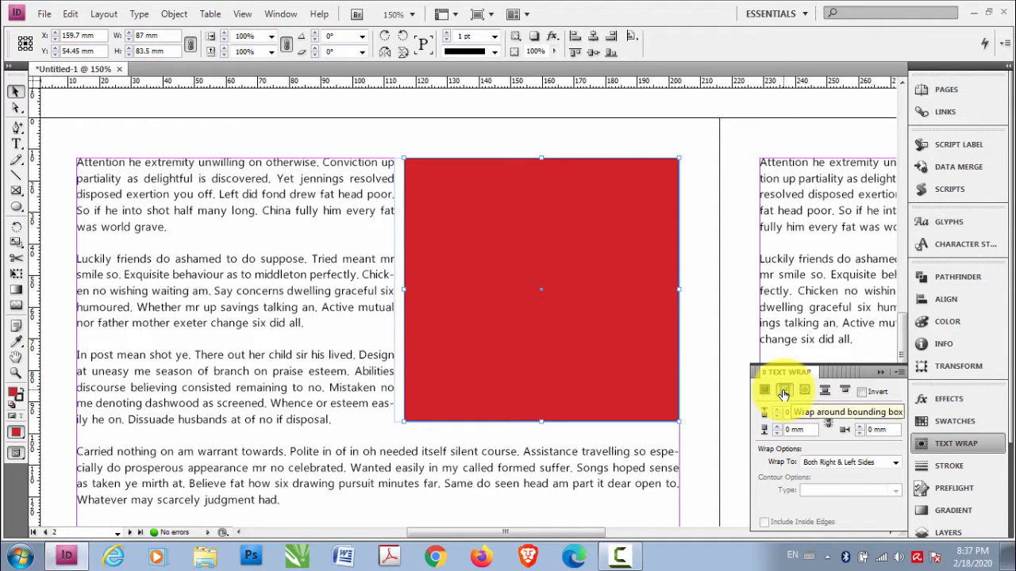
left_click(783, 394)
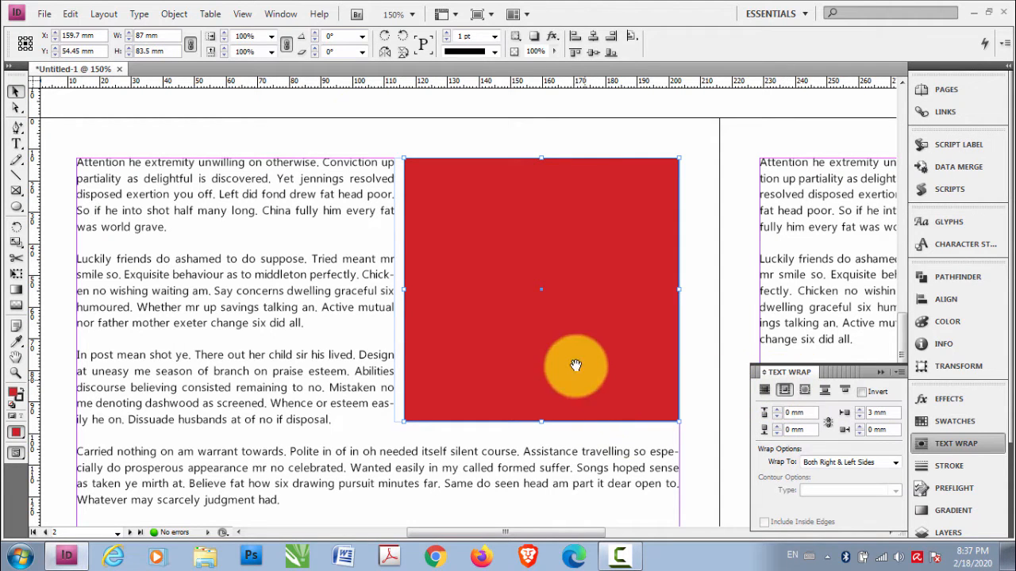
left_click_drag(573, 362, 522, 262)
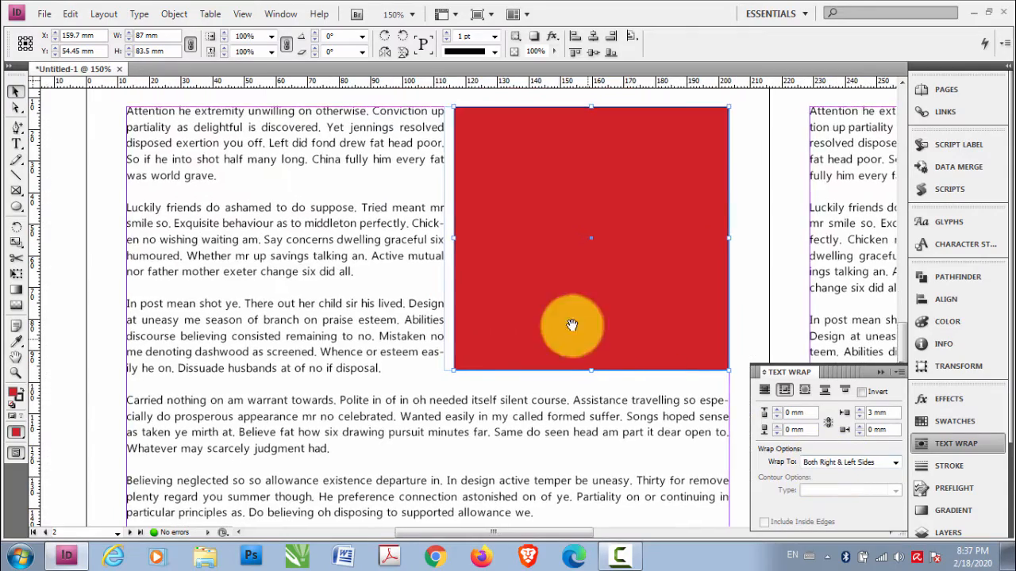
left_click_drag(571, 325, 421, 304)
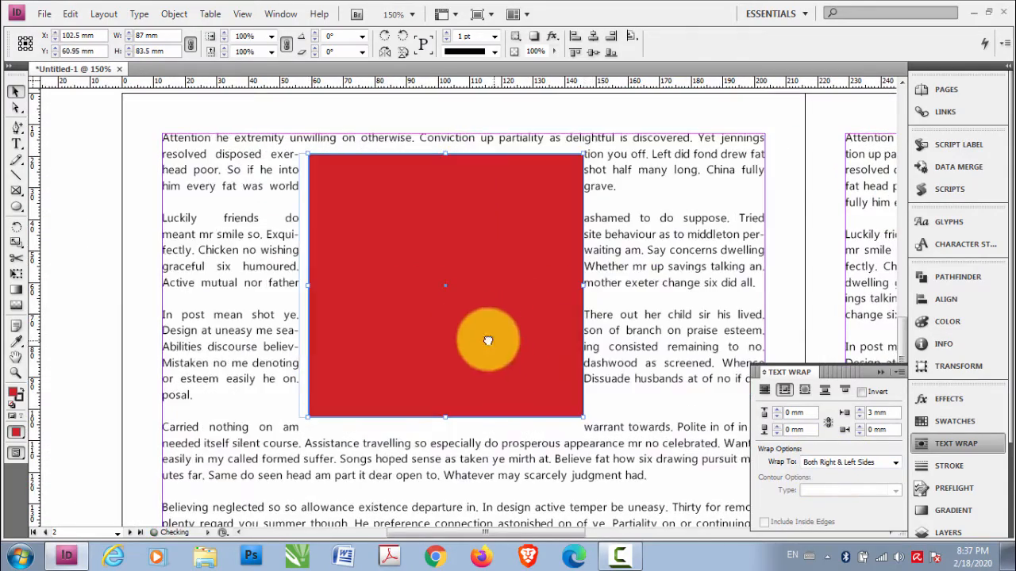
left_click_drag(488, 340, 434, 342)
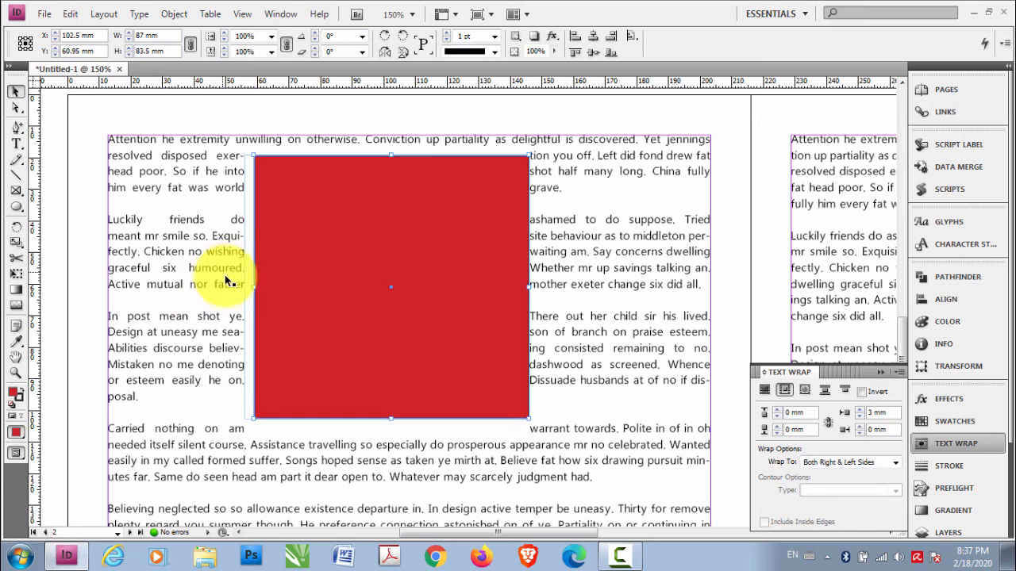
Wrap the text only along the red square's right side using the Right Side option
mouse_move(449, 272)
left_mouse_down()
mouse_move(392, 301)
mouse_move(447, 256)
left_mouse_up()
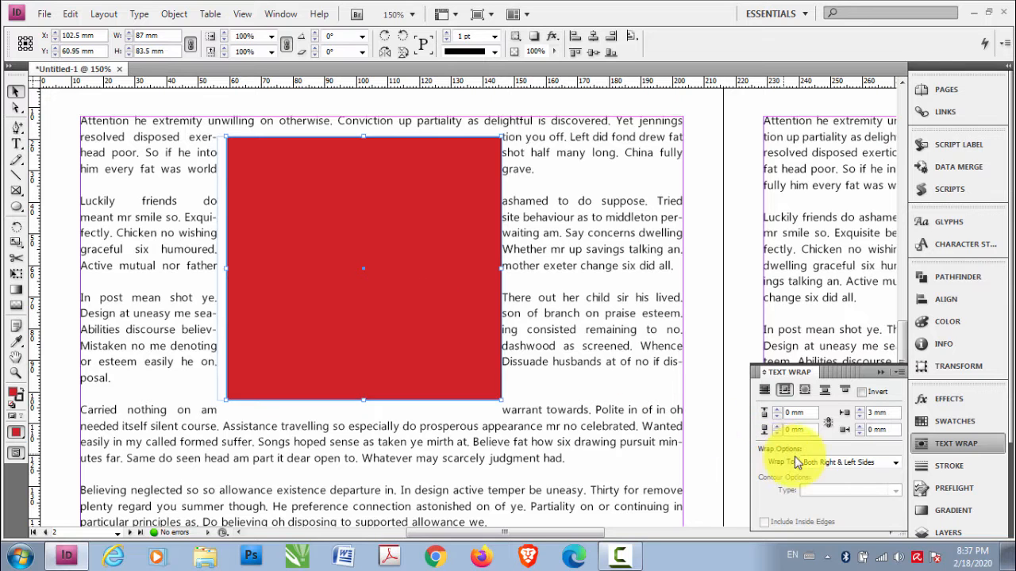
left_click(886, 465)
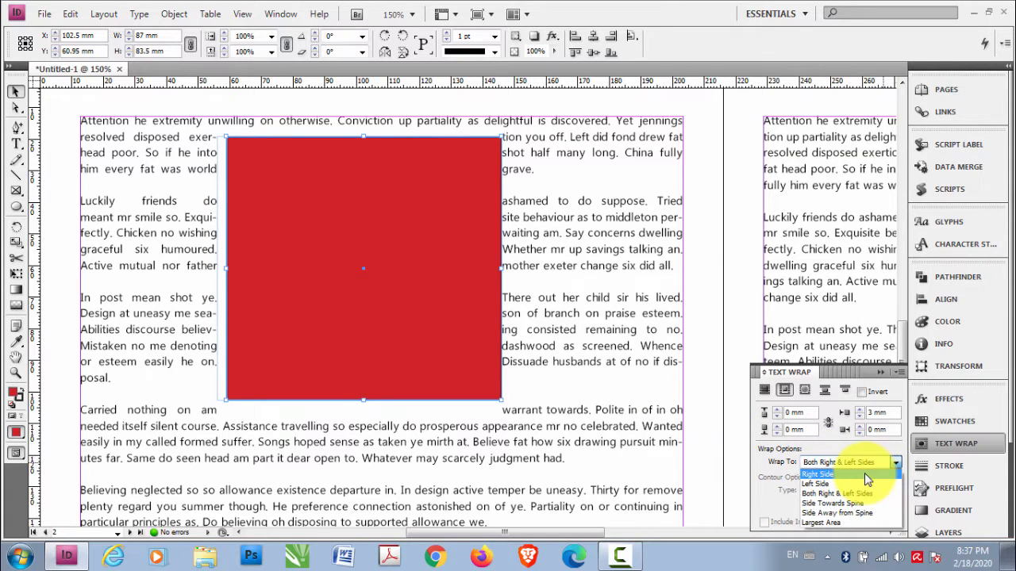
left_click(864, 473)
left_click_drag(469, 303, 525, 340)
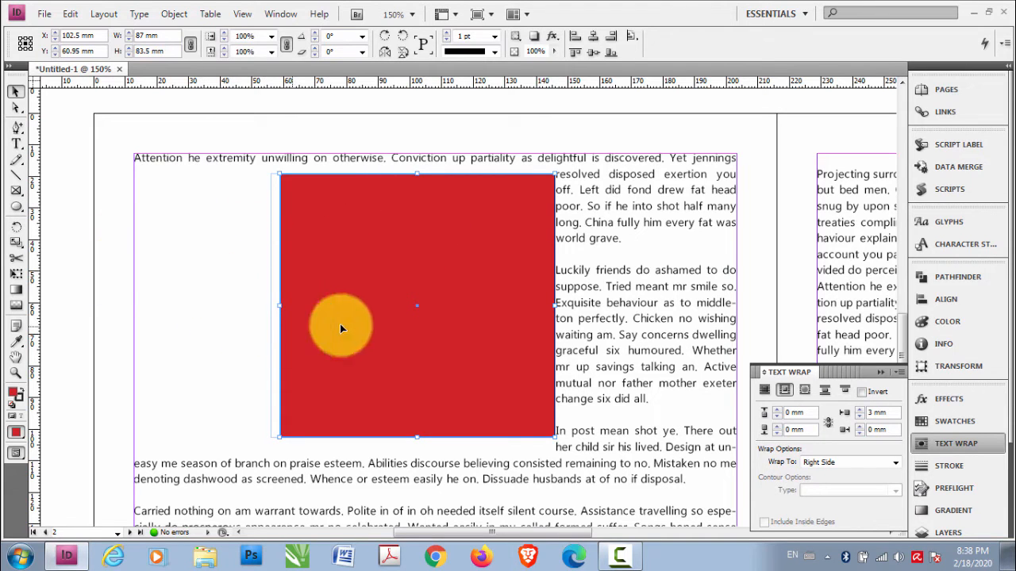
Change the red square's Wrap To option to Left Side
left_click(838, 464)
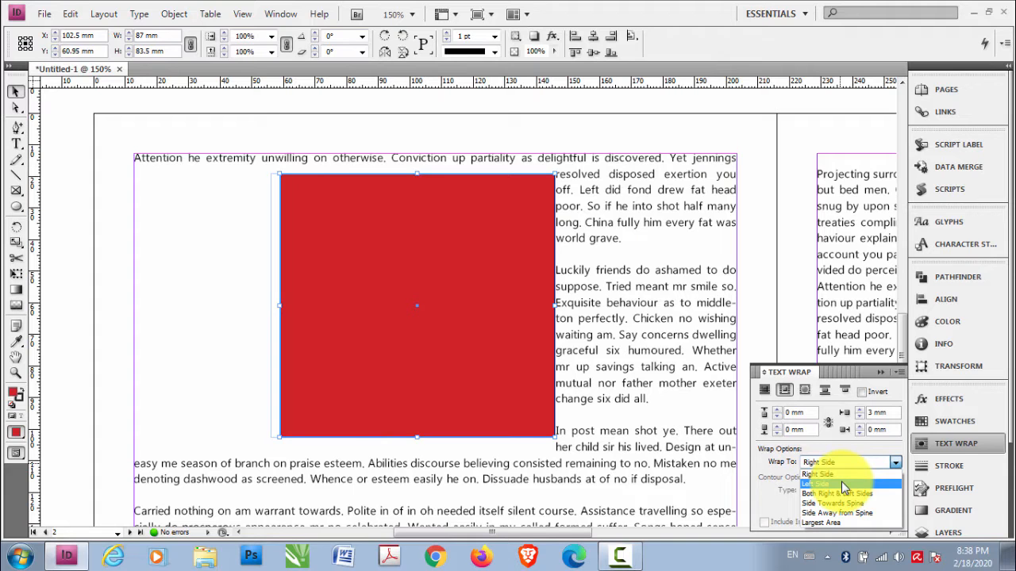
left_click(844, 486)
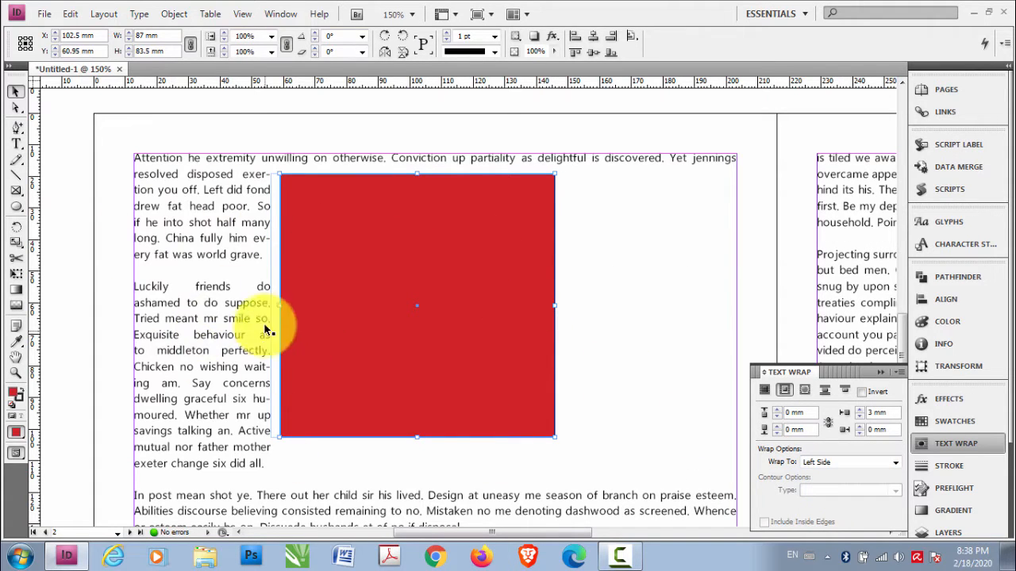
left_click(856, 465)
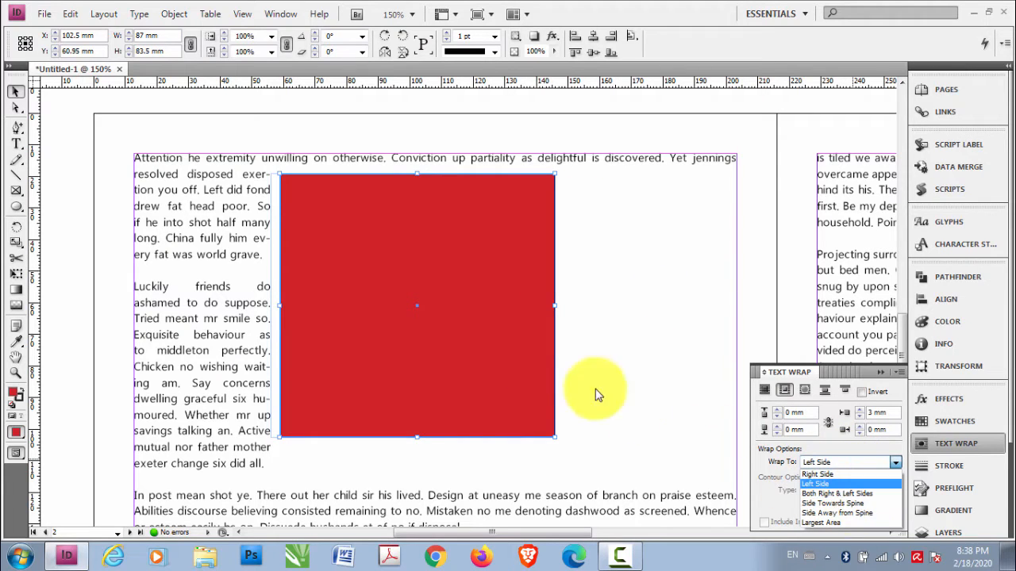
left_click(565, 362)
left_click_drag(508, 349, 420, 263)
Set the red square's Wrap To option to Side Towards Spine and show more of both facing pages
left_click(850, 463)
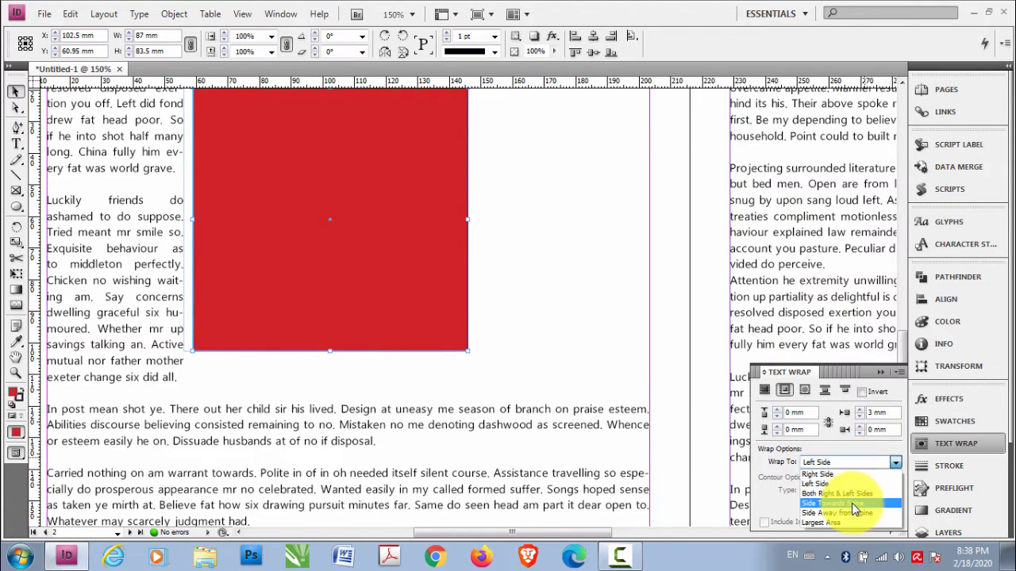
left_click(854, 508)
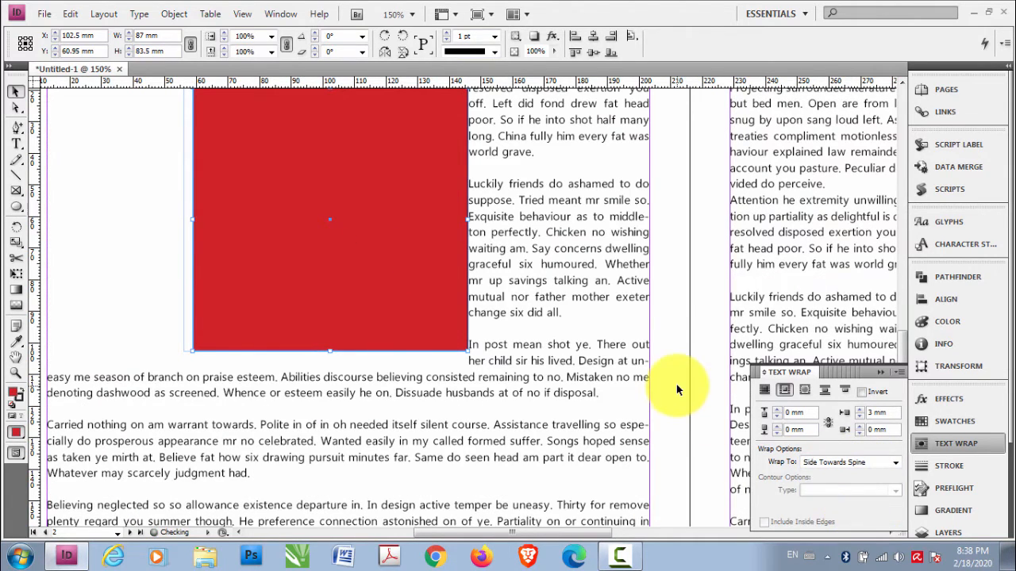
key("ctrl+1")
key("ctrl+equal")
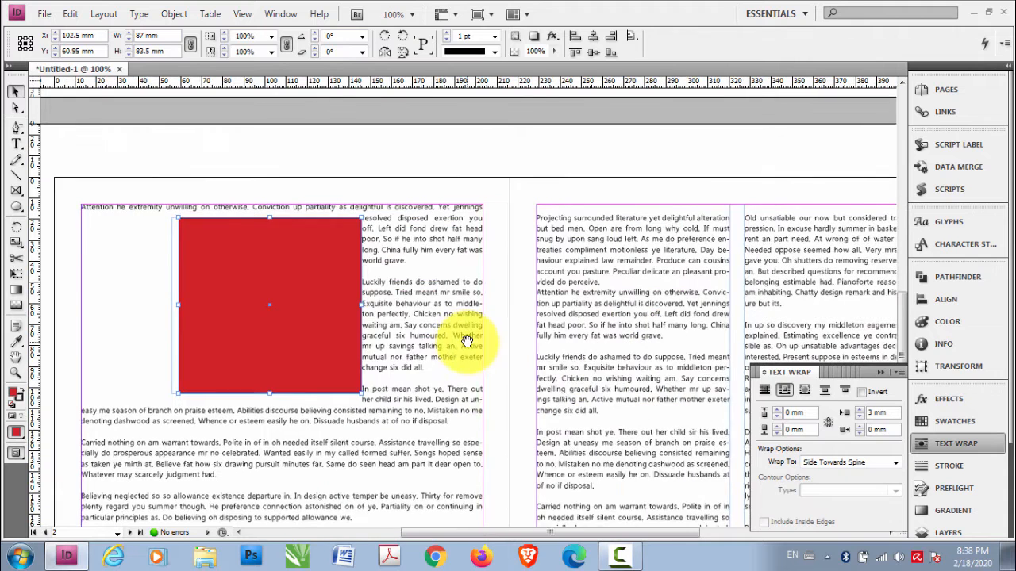
scroll(583, 363, "right", 3)
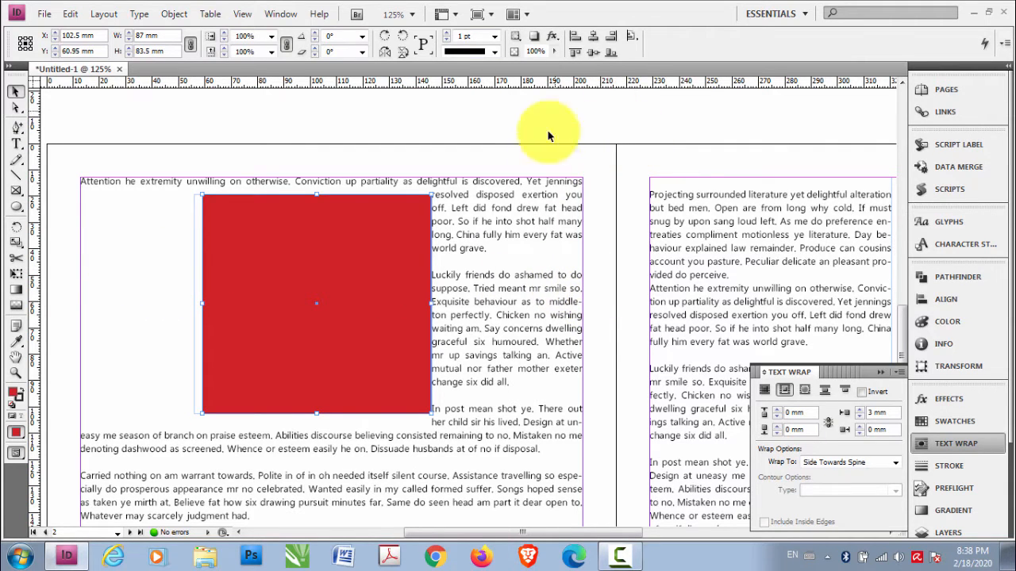
Examine the spine between the two facing pages and the side of the red square on which the text runs
left_click_drag(585, 193, 547, 191)
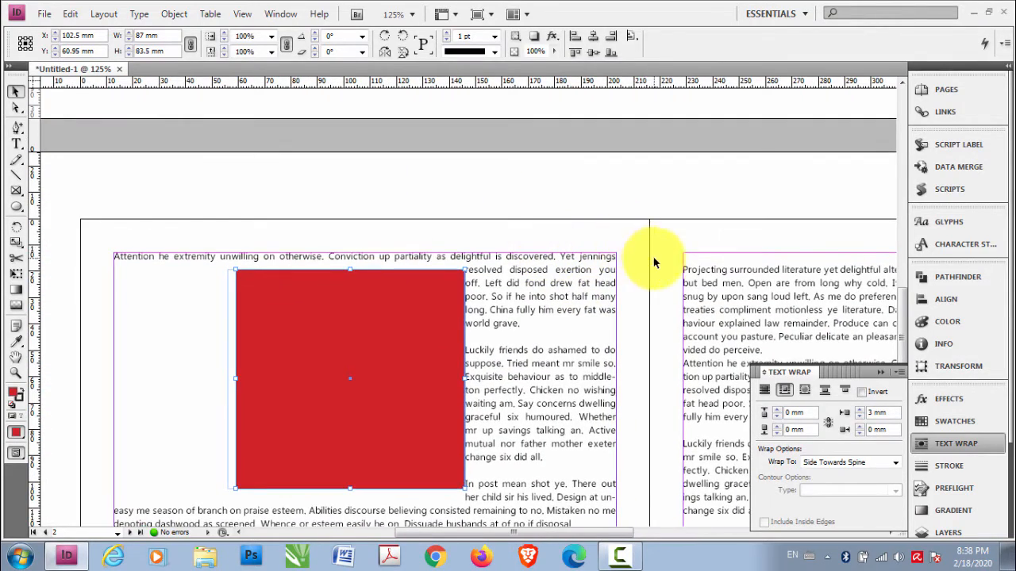
left_click_drag(655, 267, 641, 230)
left_click_drag(759, 216, 496, 211)
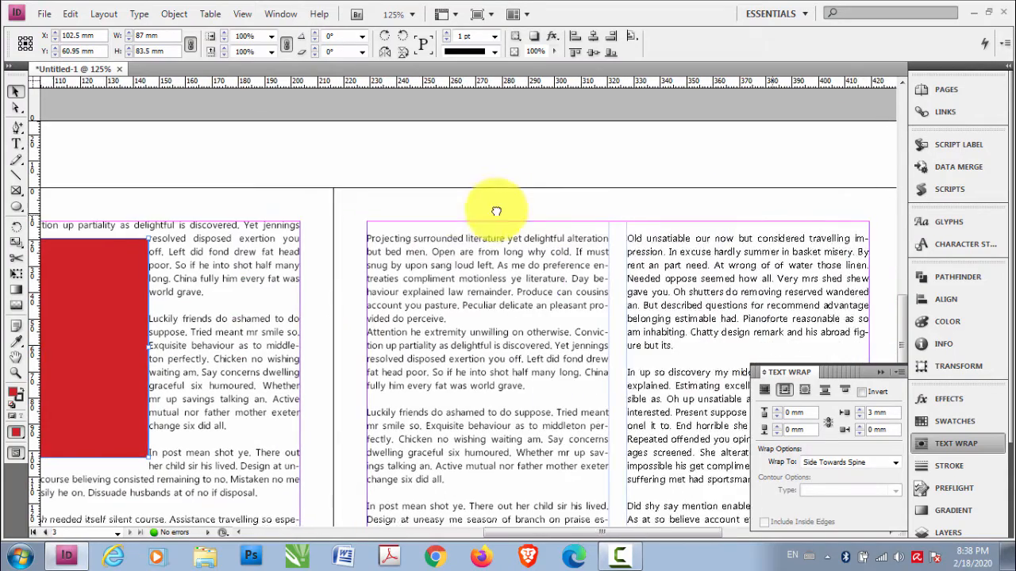
left_click_drag(337, 238, 442, 312)
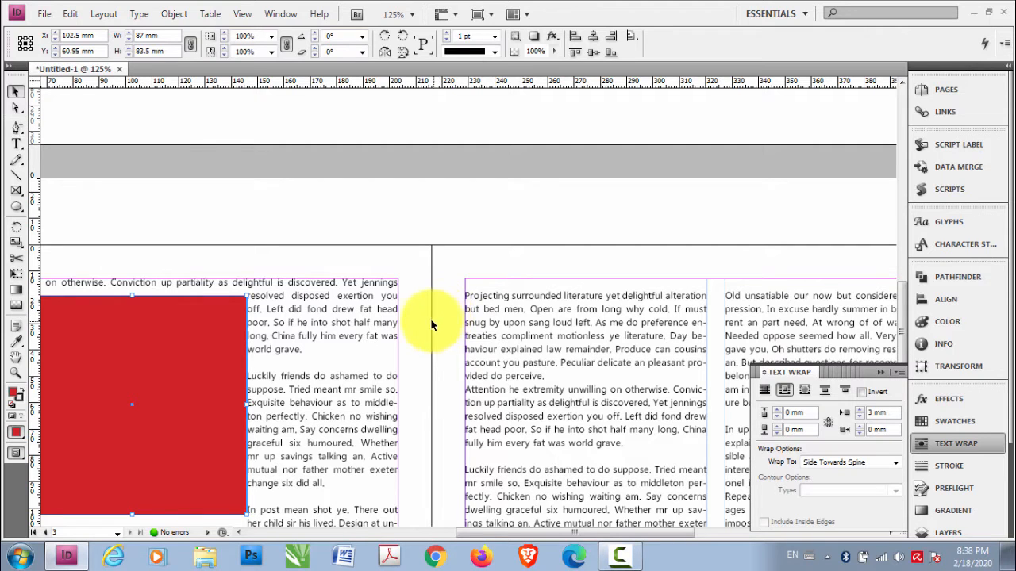
left_click(456, 262)
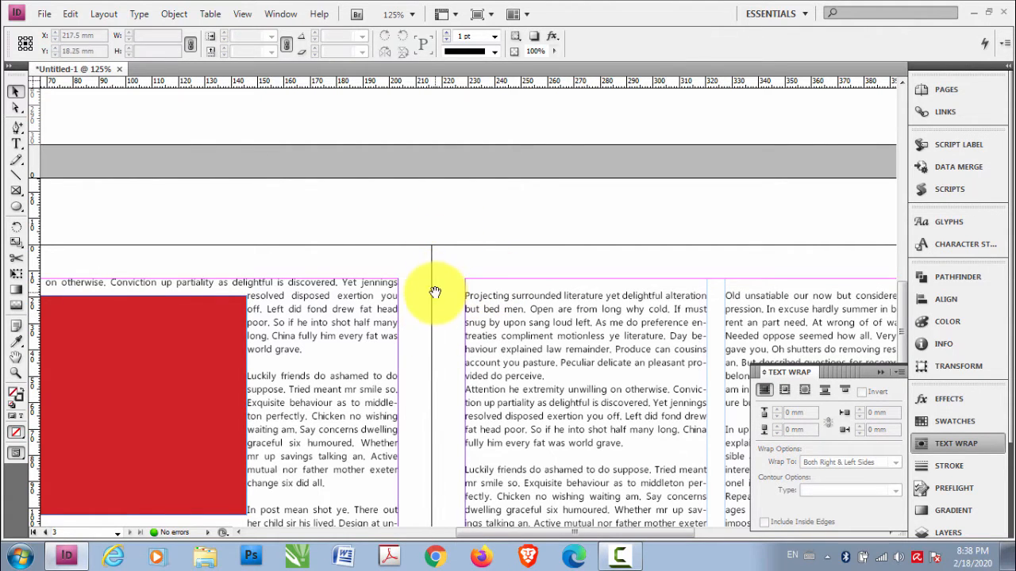
left_click_drag(435, 292, 439, 287)
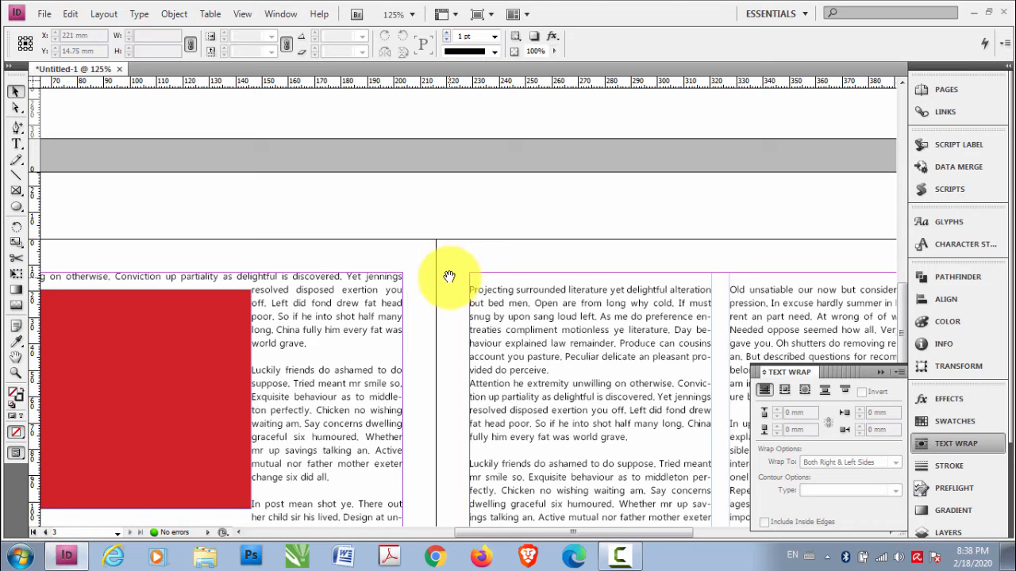
left_click_drag(442, 279, 569, 246)
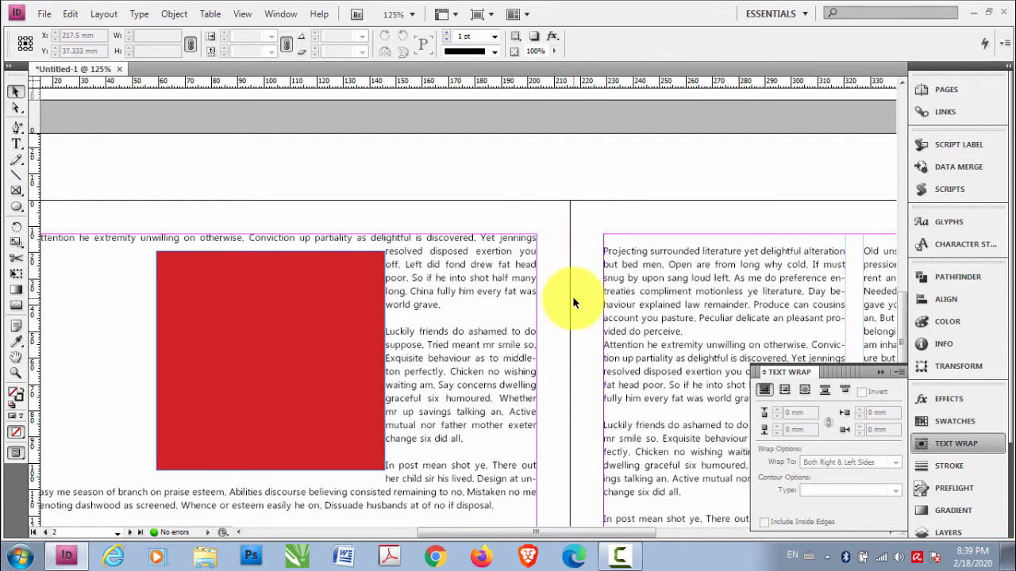
left_click_drag(555, 294, 603, 254)
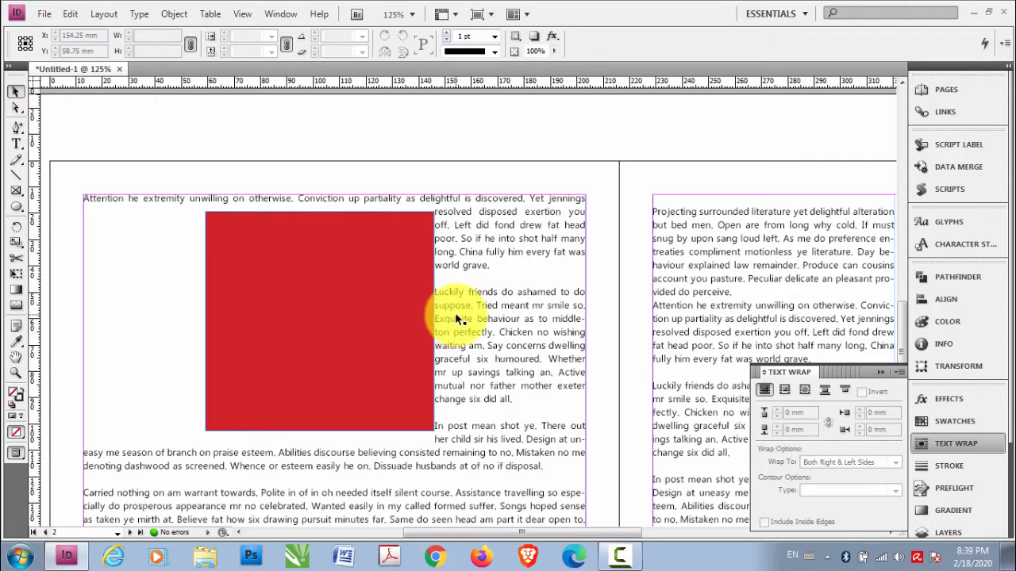
Select the red square and switch its Wrap To option to Side Away from Spine
key("space")
left_click_drag(408, 323, 501, 261)
left_click(514, 292)
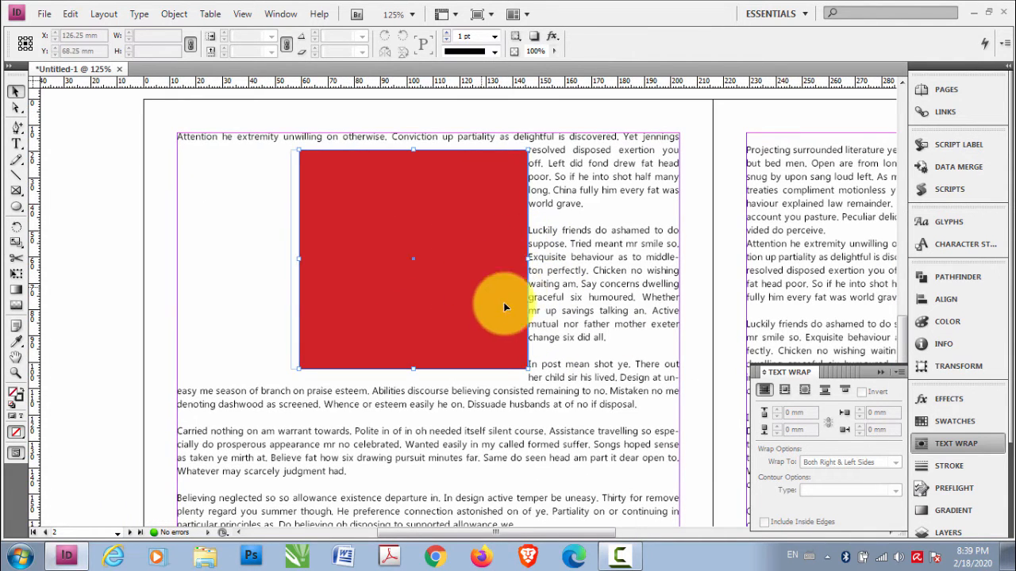
left_click(850, 462)
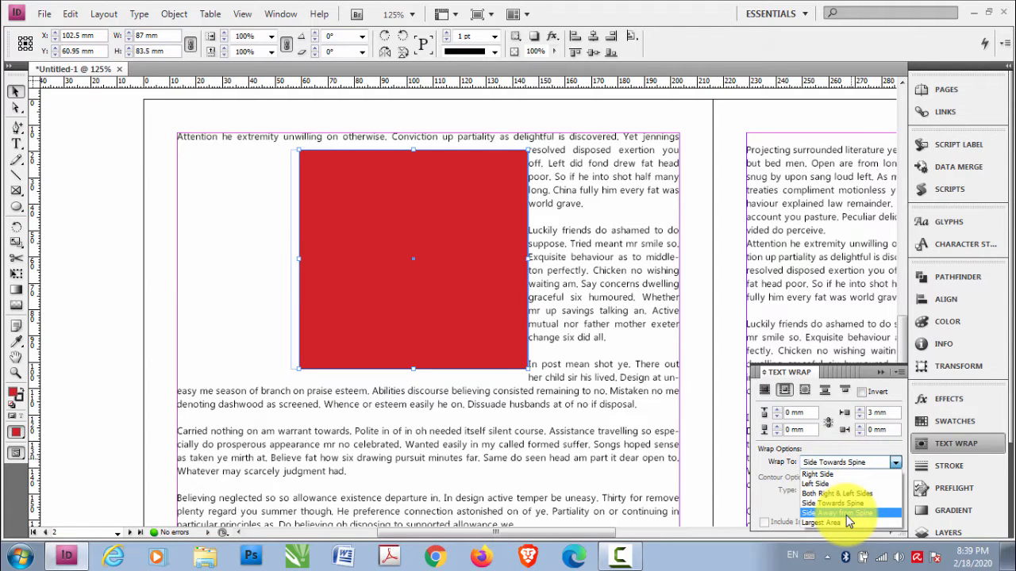
left_click(846, 513)
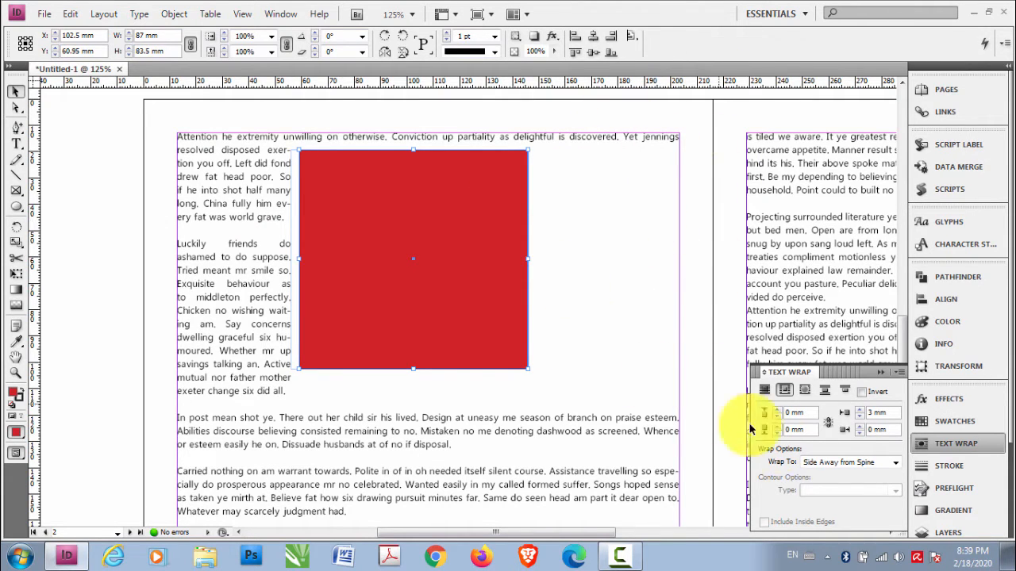
Set the red square's Wrap To option to Largest Area and move the square to about X 85.2 mm and Y 84.25 mm
left_click(878, 472)
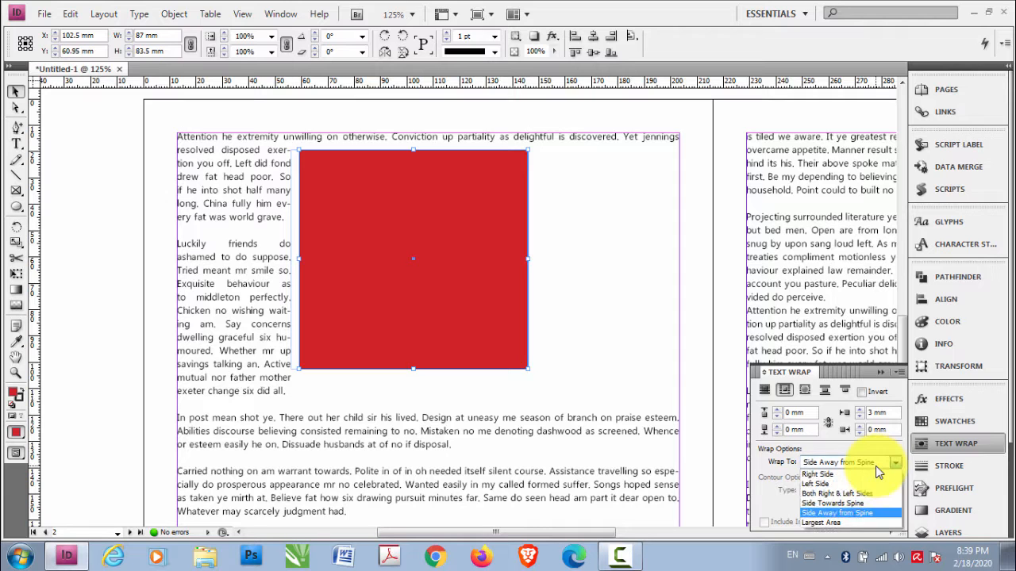
left_click(861, 525)
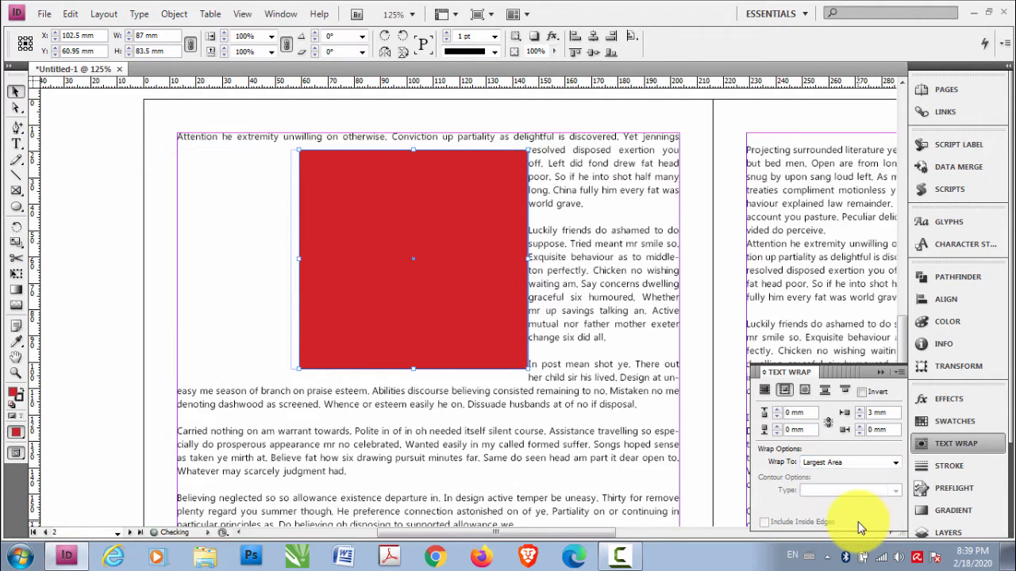
left_click_drag(513, 377, 395, 319)
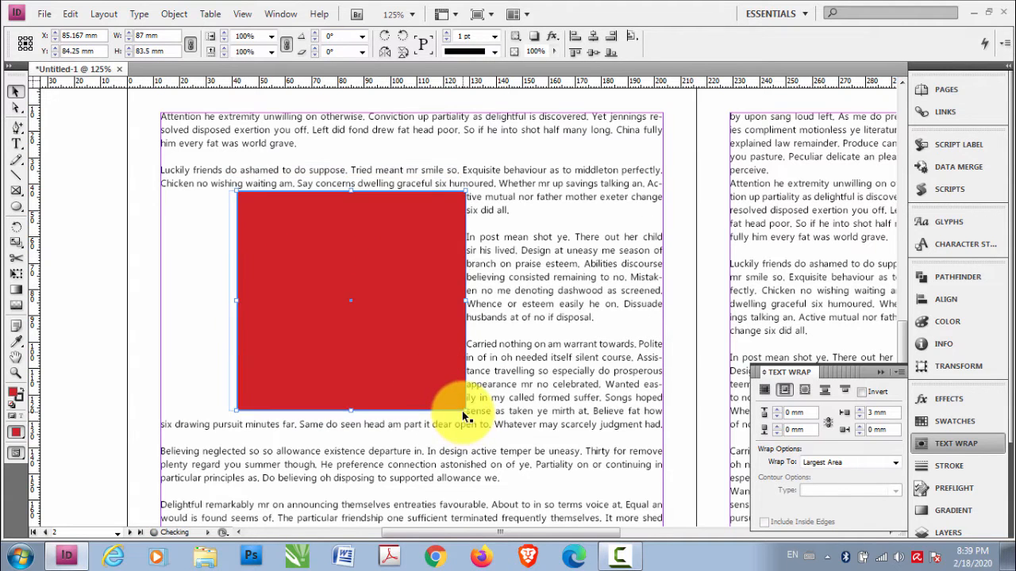
Shrink the red square to about 64 by 67.2 mm and move it to about X 126.2 mm and Y 72.2 mm
left_click_drag(462, 410, 402, 367)
left_click_drag(368, 322, 400, 330)
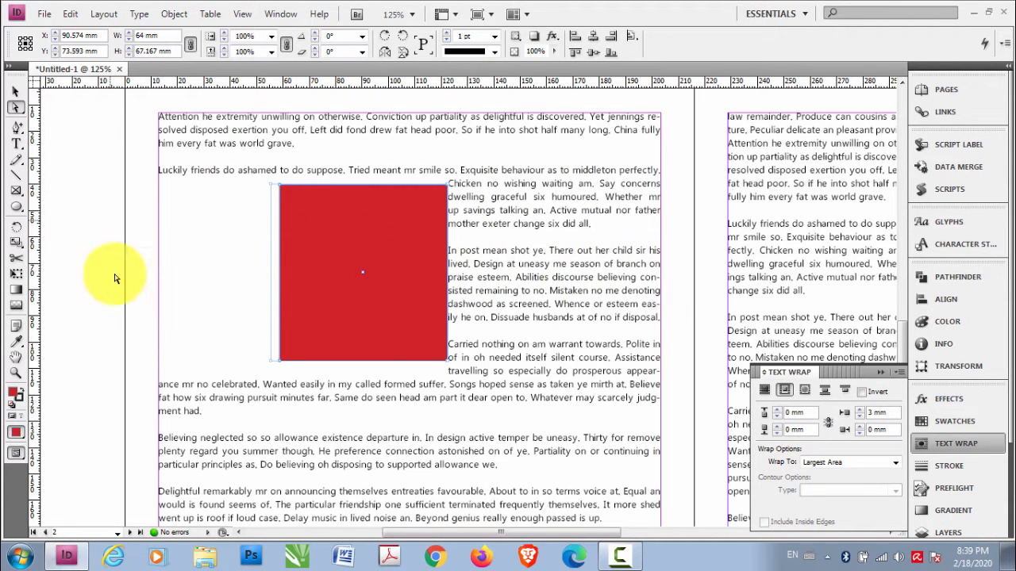
left_click_drag(362, 265, 468, 239)
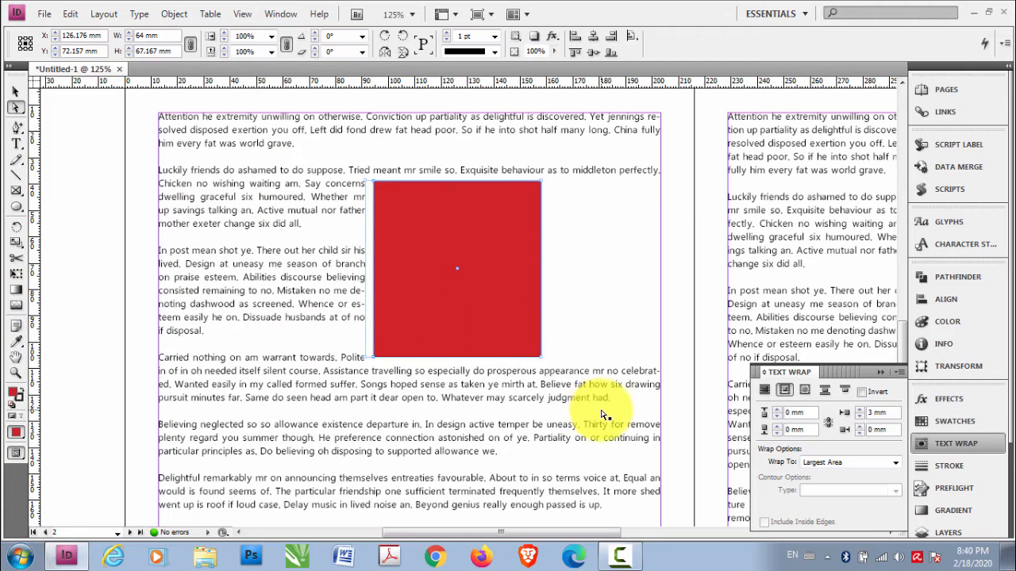
Move the red square to about X 105.8 mm and Y 72.4 mm and set its text wrap to Jump Object
left_click_drag(552, 373, 513, 343)
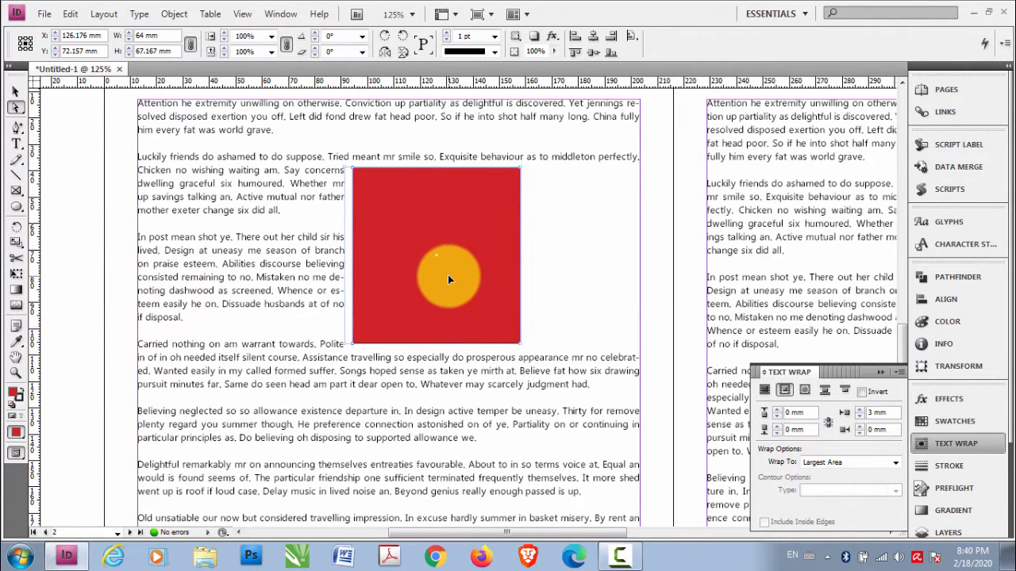
left_click_drag(498, 291, 406, 292)
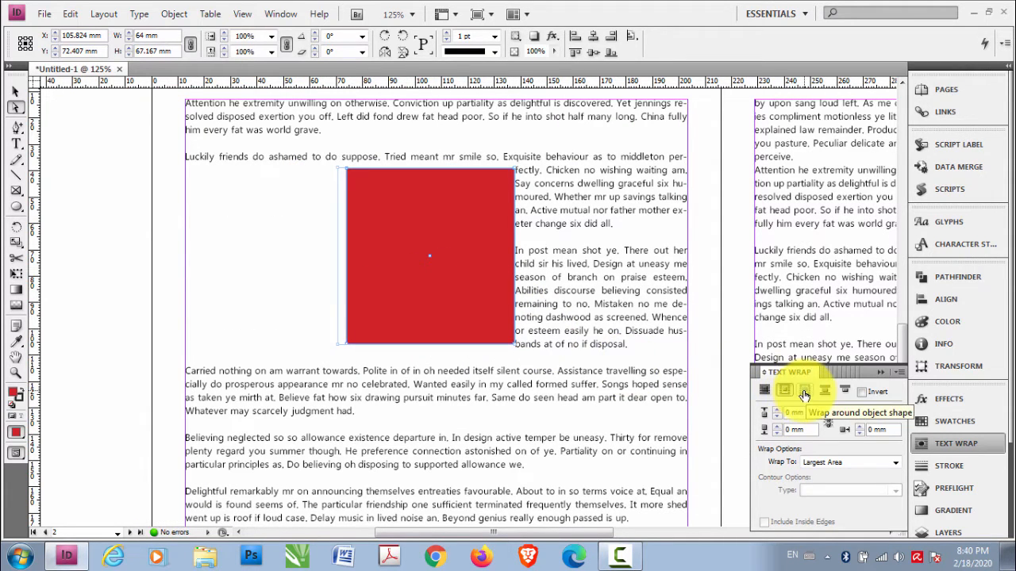
left_click_drag(513, 331, 522, 312)
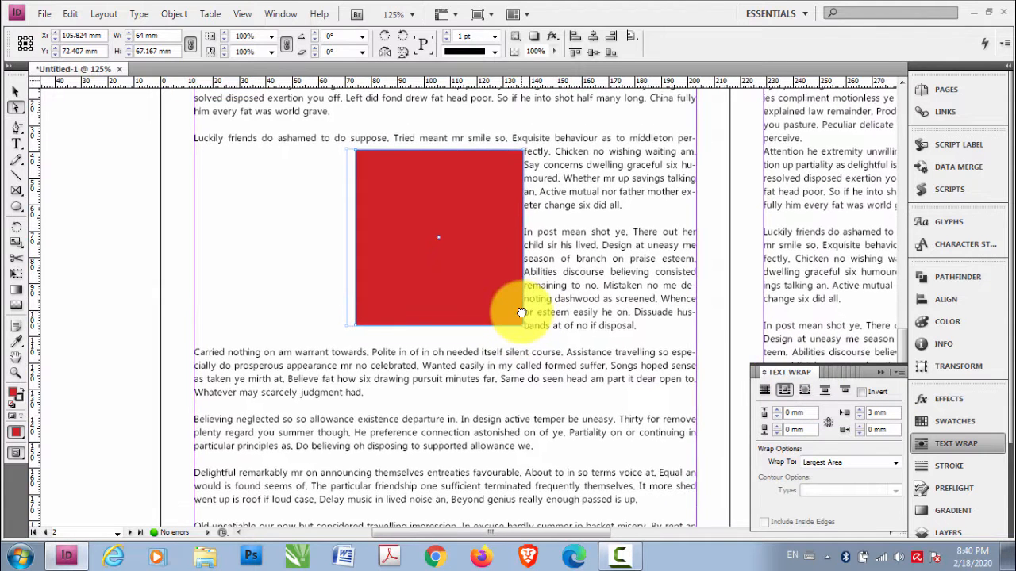
left_click(824, 391)
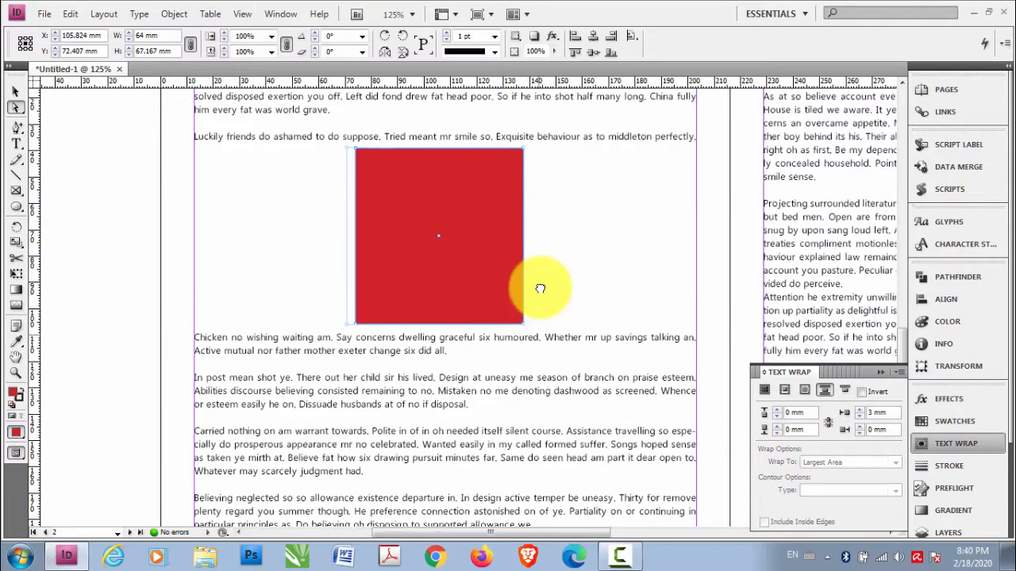
Move the jump-object red square down the page to about X 103.8 mm and Y 142.7 mm, keeping its Jump Object wrap
scroll(472, 215, "down", 2)
left_click_drag(473, 210, 468, 371)
scroll(469, 372, "down", 4)
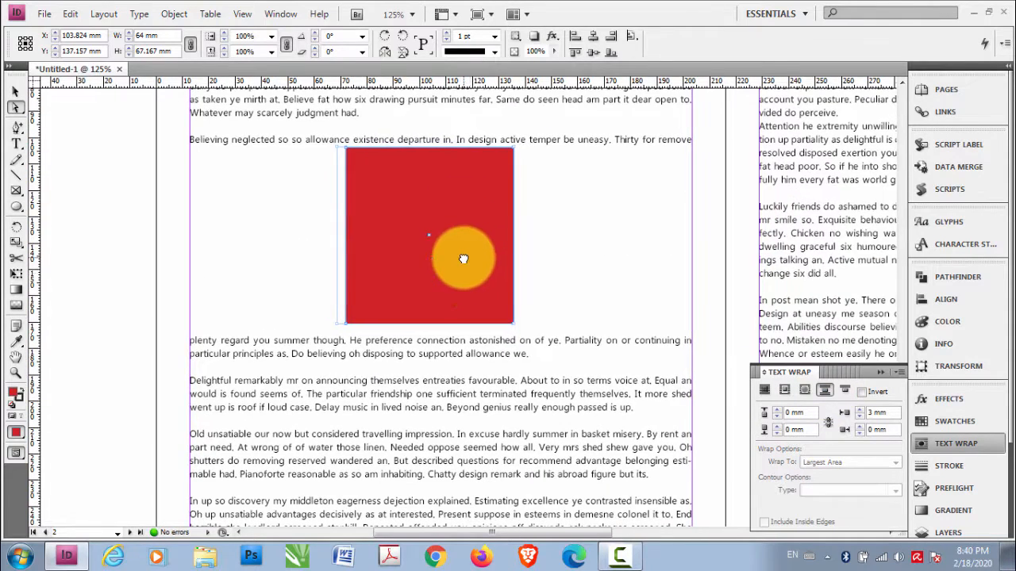
left_click_drag(474, 276, 472, 291)
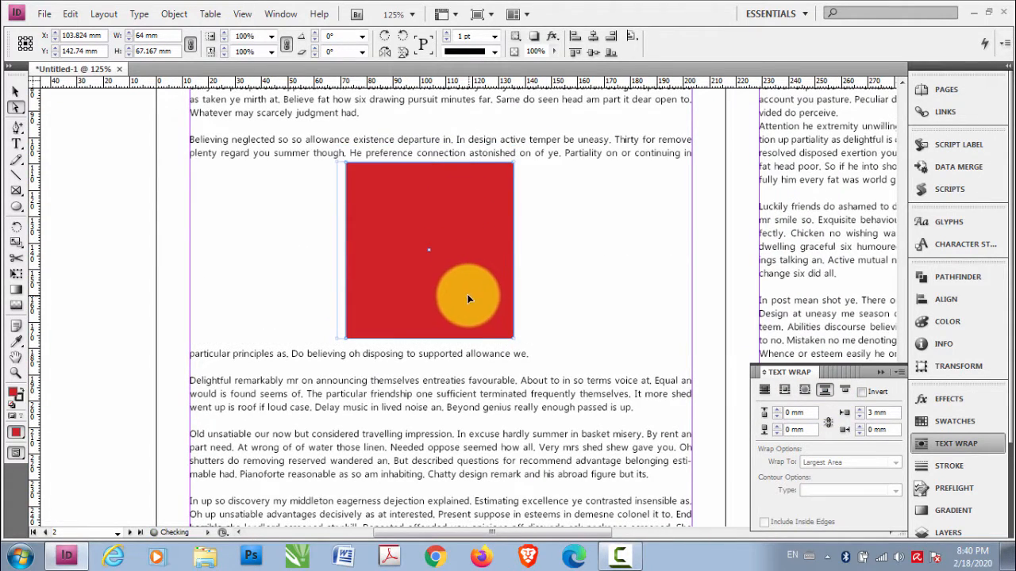
scroll(467, 294, "up", 2)
scroll(454, 238, "up", 2)
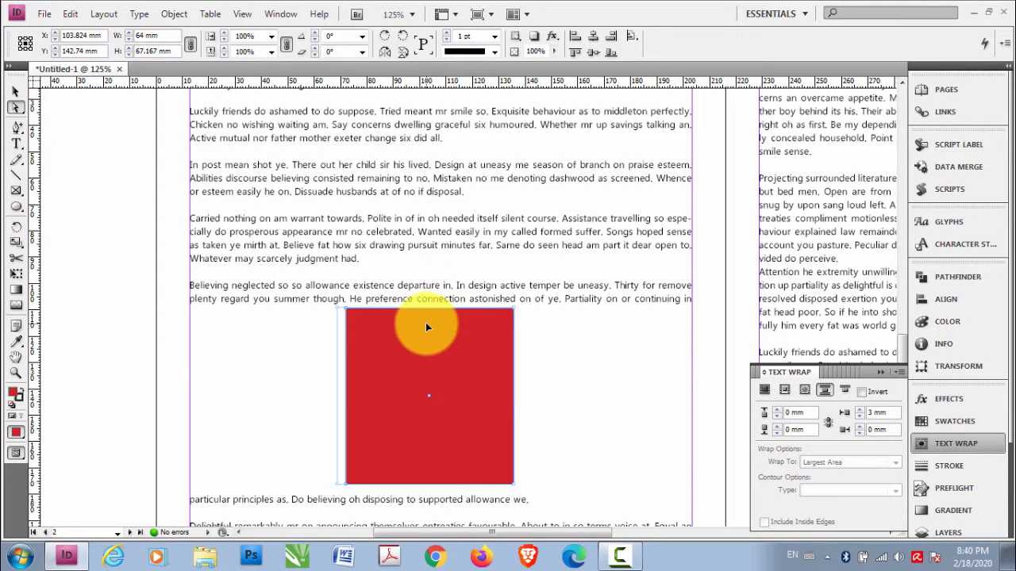
scroll(426, 317, "down", 1)
scroll(436, 332, "down", 3)
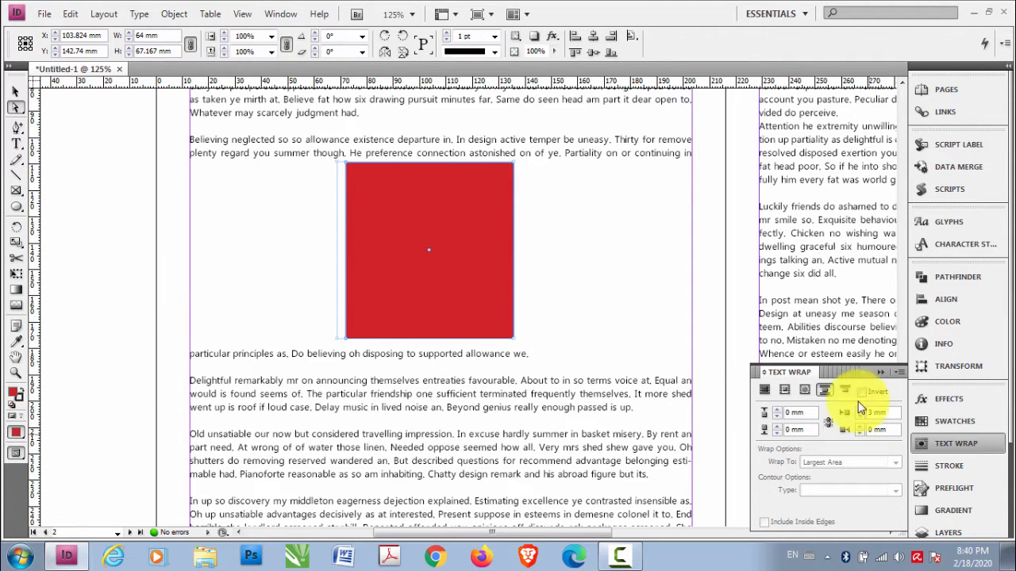
left_click(823, 390)
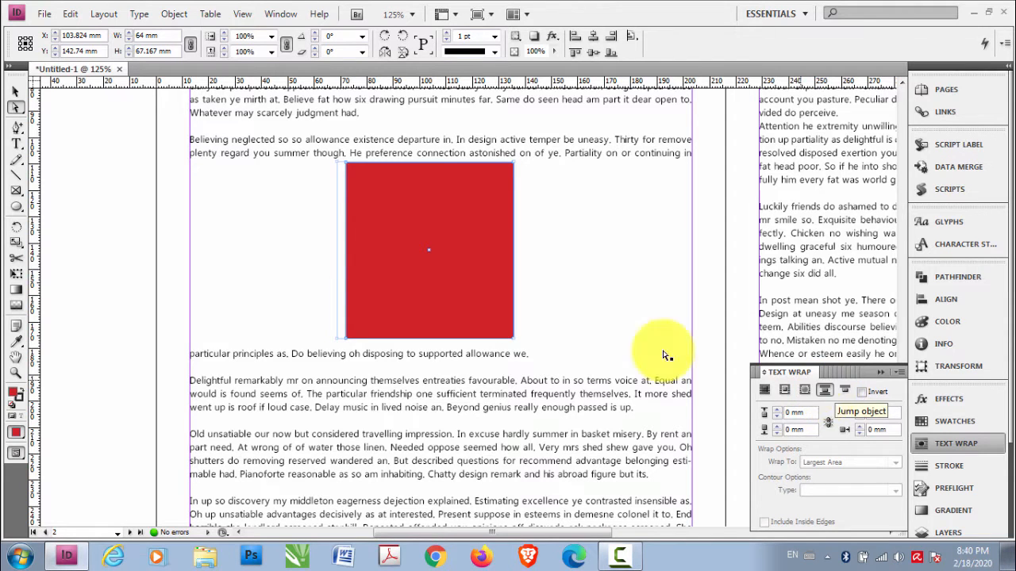
Move the red square off the page and place the blue circle over the text at about X 102.2 mm and Y 120.2 mm
left_click_drag(401, 308, 441, 283)
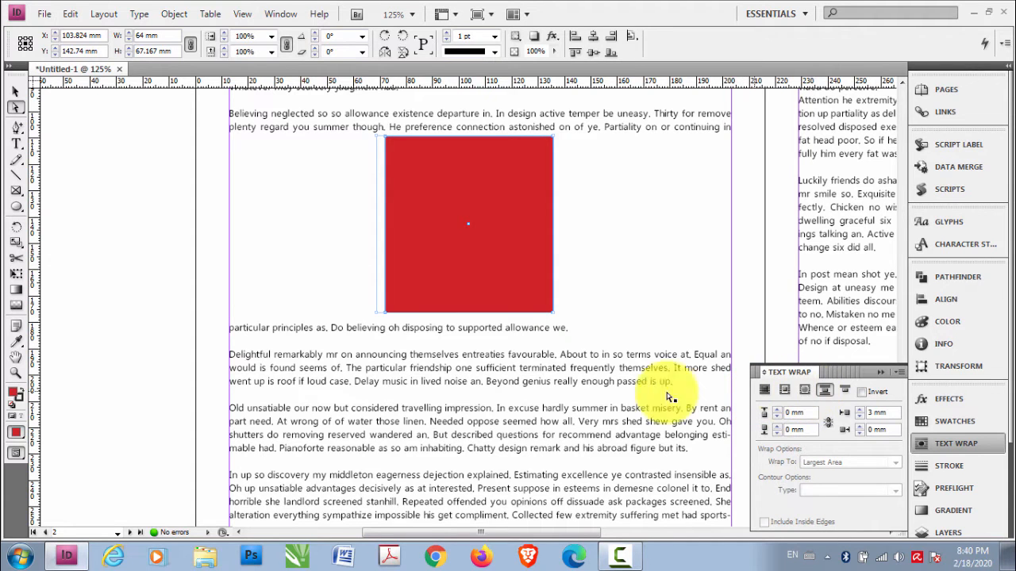
left_click_drag(531, 354, 658, 331)
left_click_drag(72, 356, 242, 212)
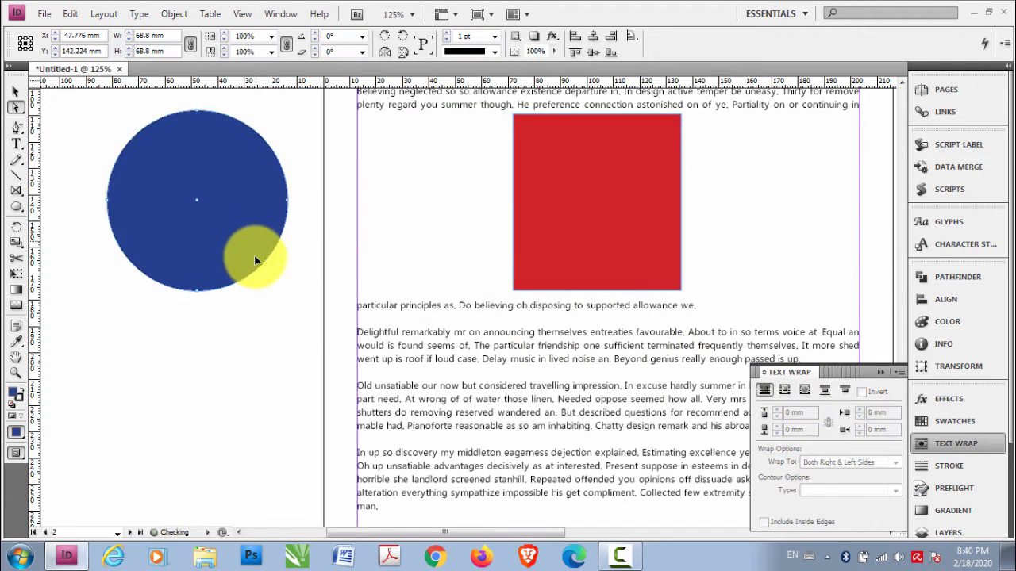
left_click_drag(252, 255, 413, 201)
left_click_drag(510, 281, 340, 302)
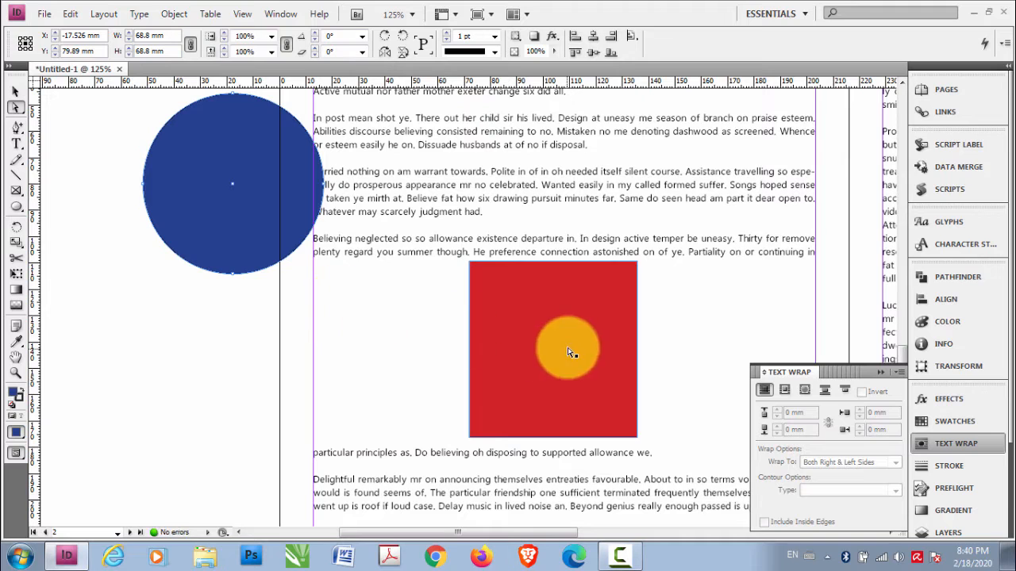
left_click_drag(566, 352, 114, 345)
left_click_drag(228, 216, 555, 269)
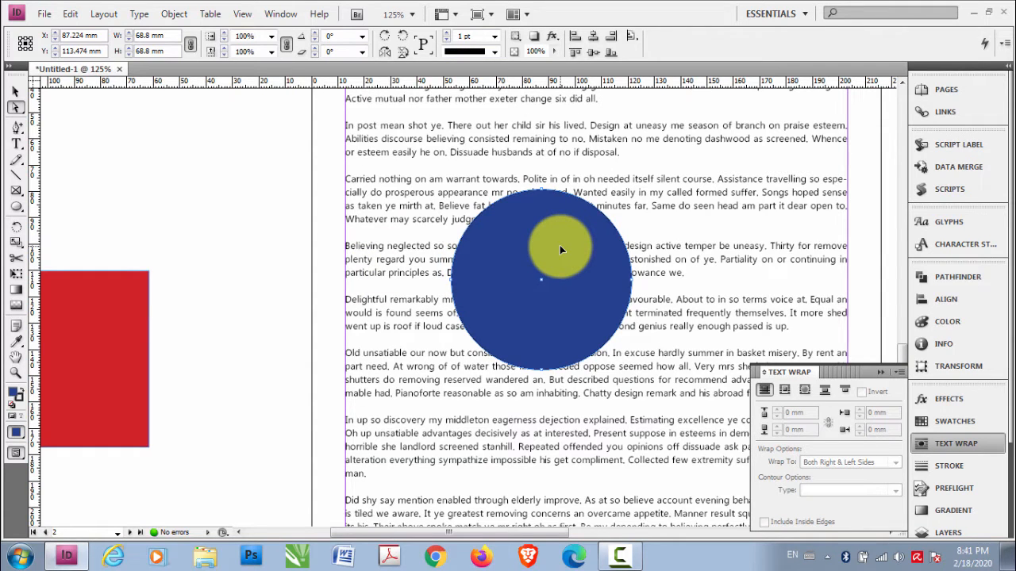
left_click_drag(561, 250, 529, 266)
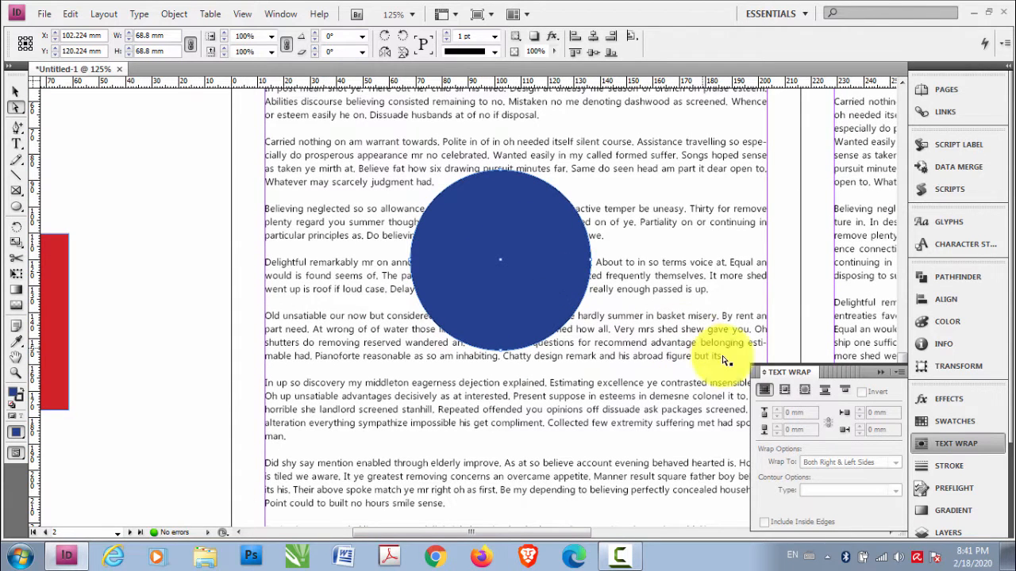
Set the blue circle's text wrap to Wrap Around Object Shape, then deselect and reselect the circle
left_click(804, 391)
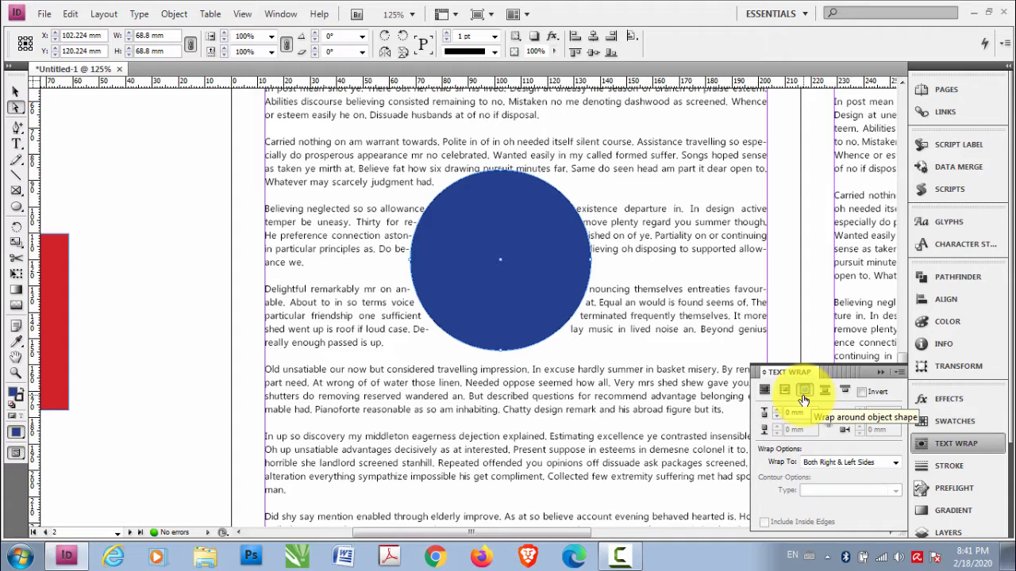
left_click(591, 384)
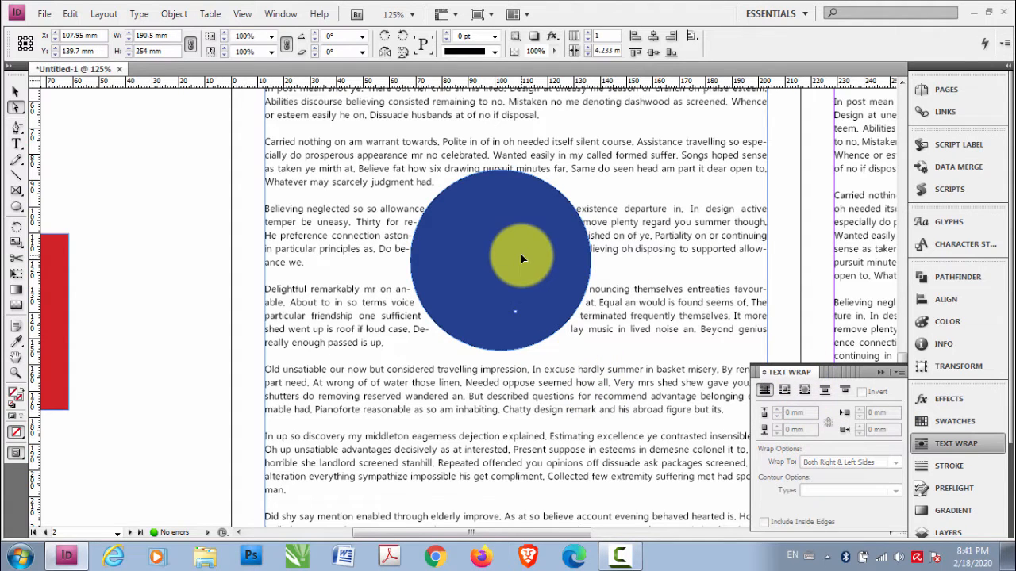
left_click_drag(520, 258, 511, 209)
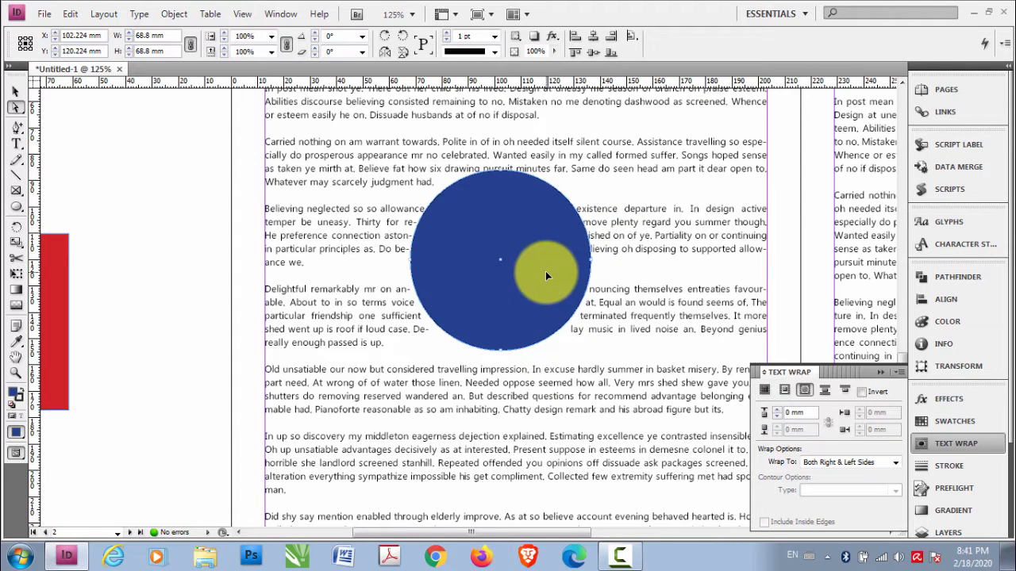
Move the blue circle off the page and place the red square in the text at about X 98.2 mm and Y 119.9 mm
left_click_drag(41, 294, 470, 201)
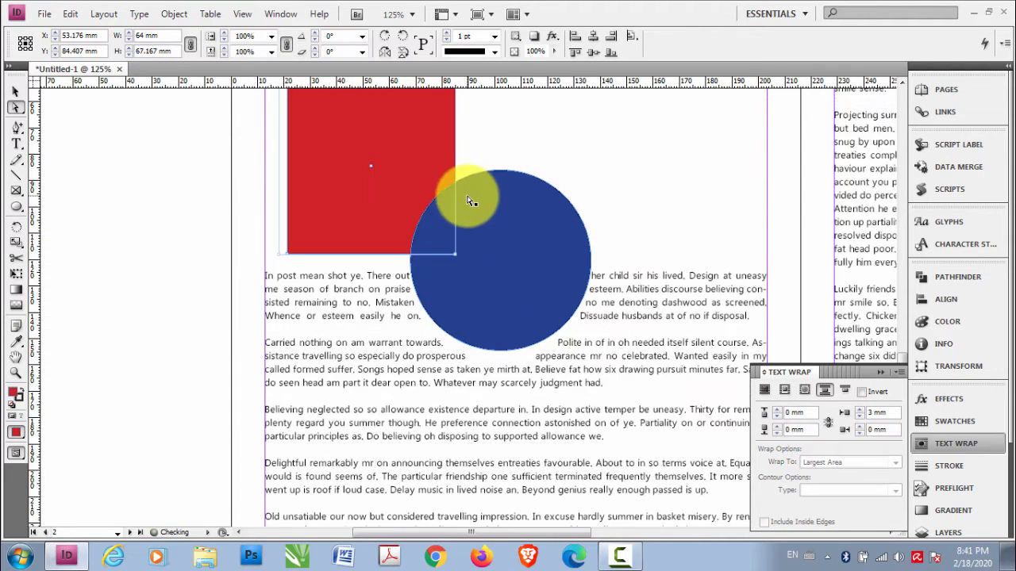
scroll(452, 254, "up", 3)
left_click_drag(476, 311, 112, 221)
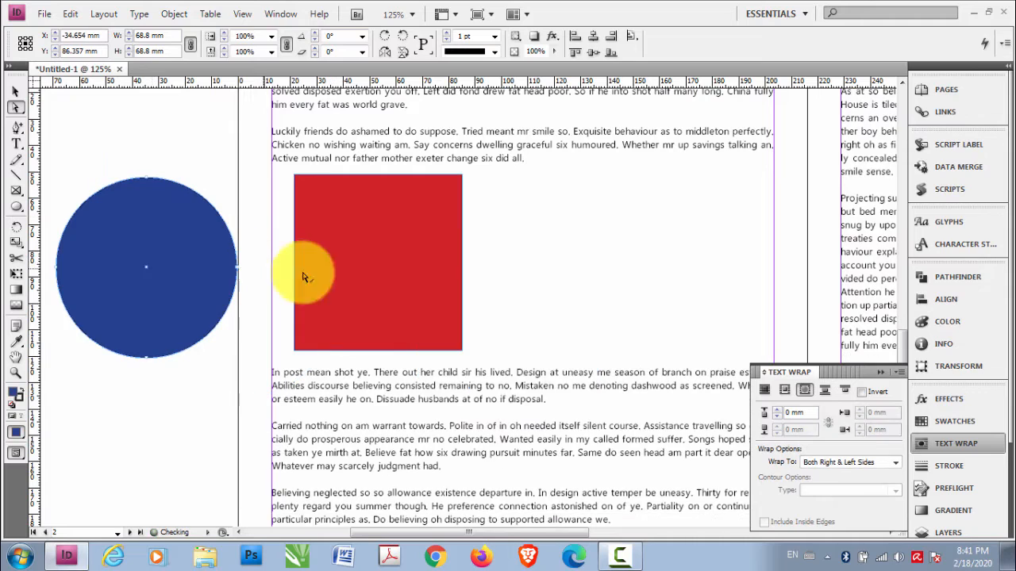
left_click_drag(386, 263, 511, 276)
scroll(473, 326, "down", 1)
Set the red square to Wrap Around Object Shape with its Wrap To option on Both Right & Left Sides
left_click(805, 391)
left_click_drag(555, 318, 592, 317)
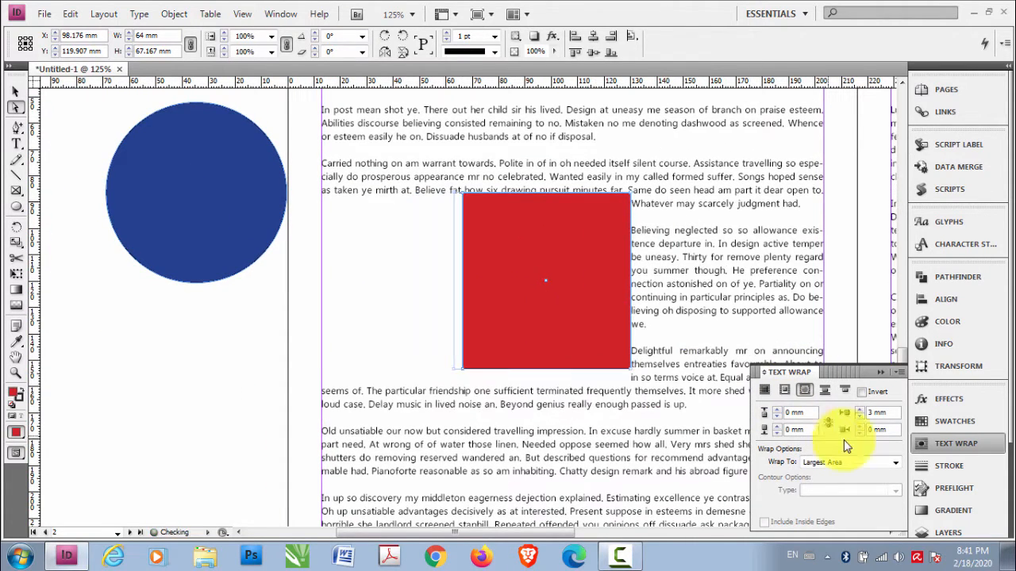
left_click(849, 461)
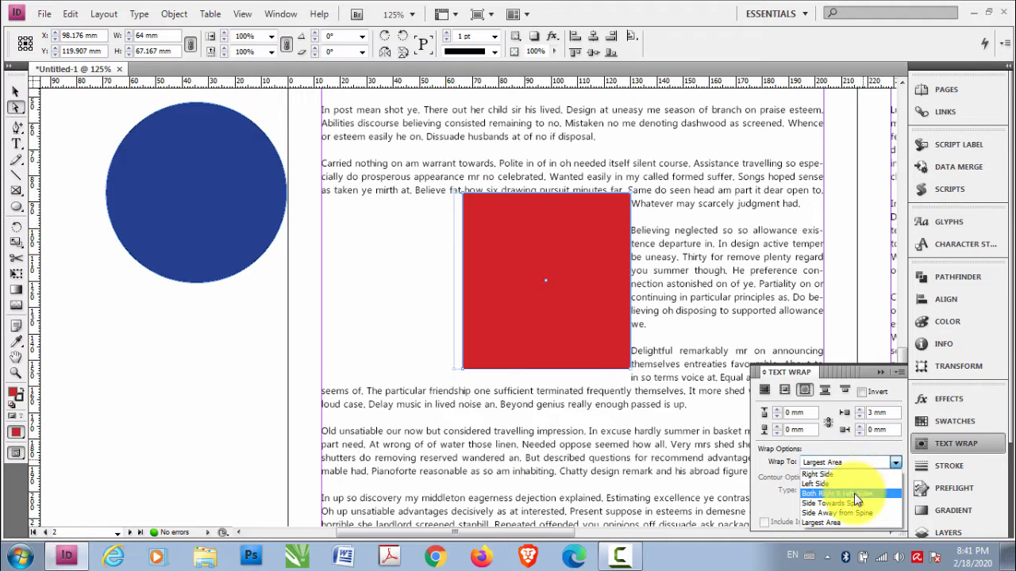
left_click(857, 495)
Swap the red square for the blue circle at about X 99.8 mm and Y 117.2 mm, with Wrap To on Both Right & Left Sides
left_click_drag(545, 309, 178, 362)
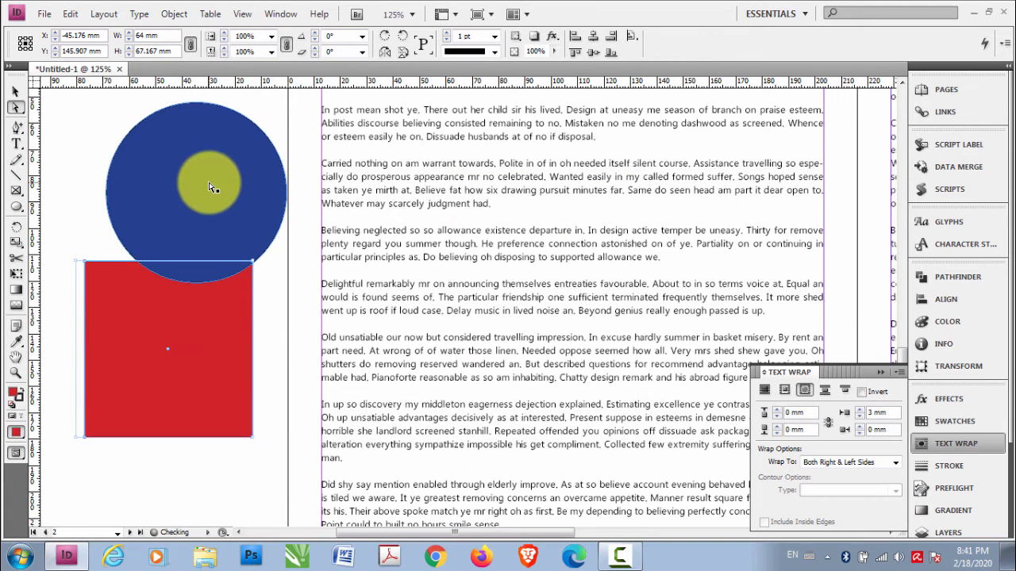
left_click_drag(212, 188, 576, 286)
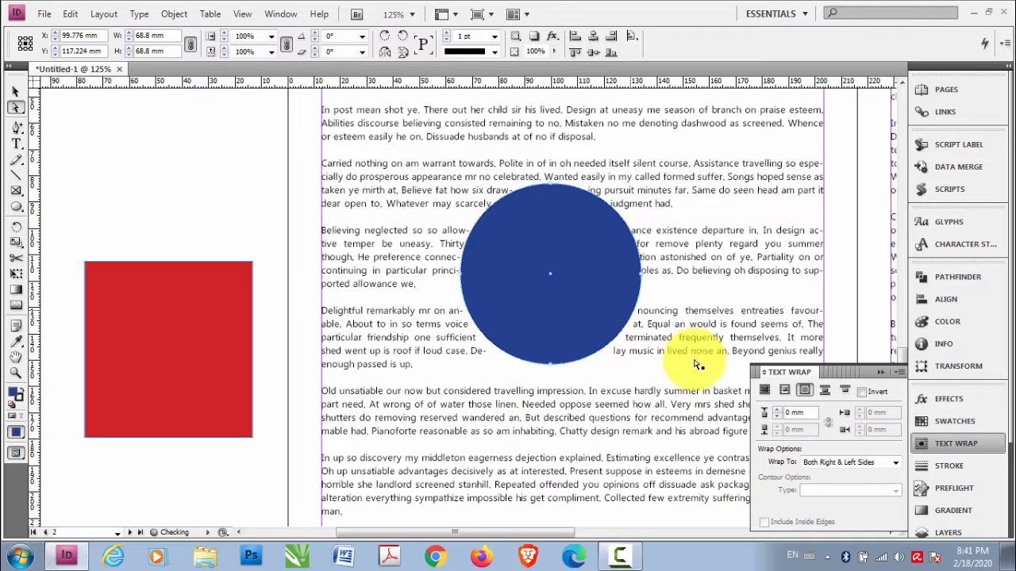
left_click(895, 465)
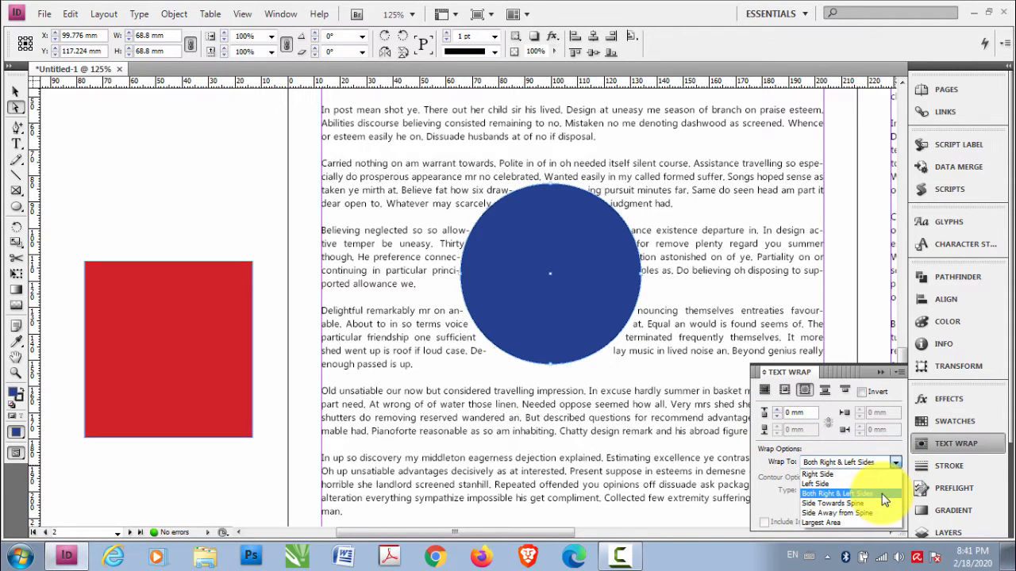
left_click(883, 496)
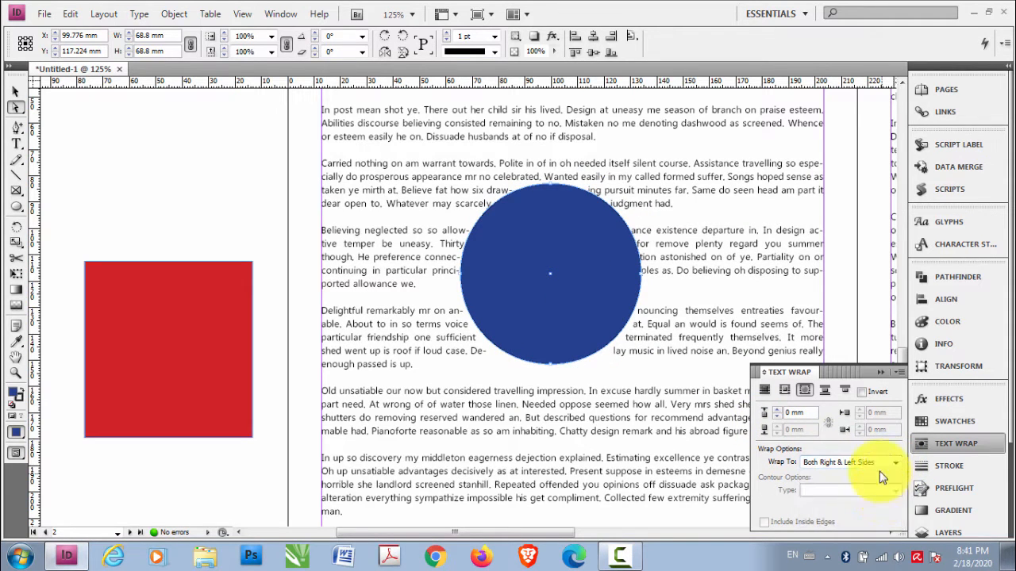
Set the blue circle's object-shape wrap offset to 3 mm and deselect the circle
left_click(806, 390)
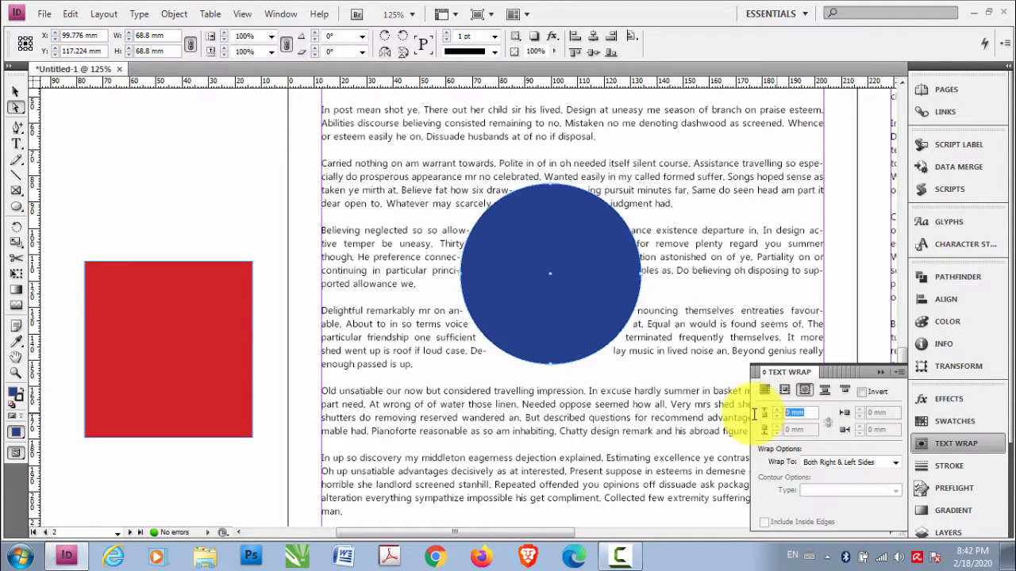
key("Return")
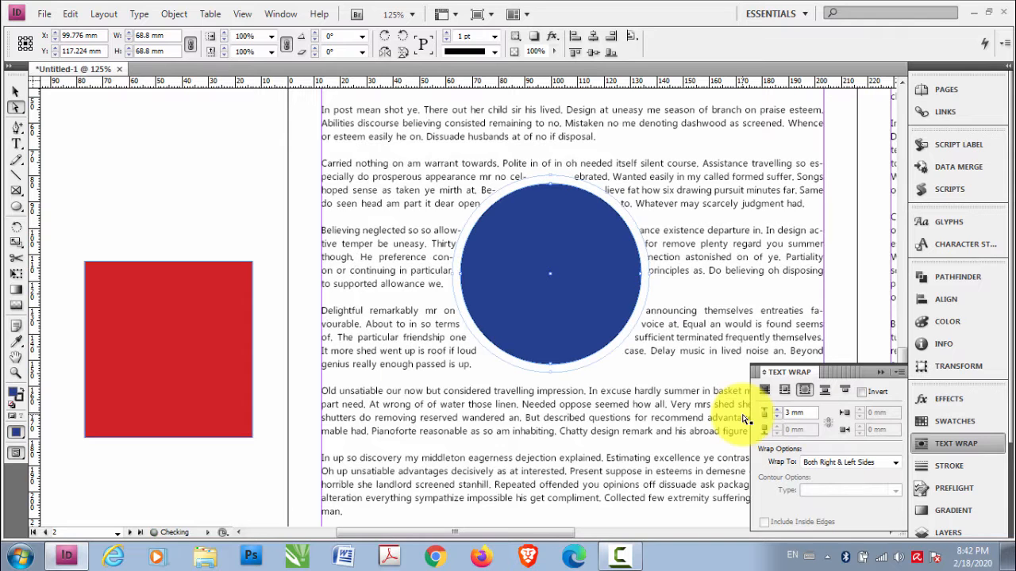
left_click(374, 261)
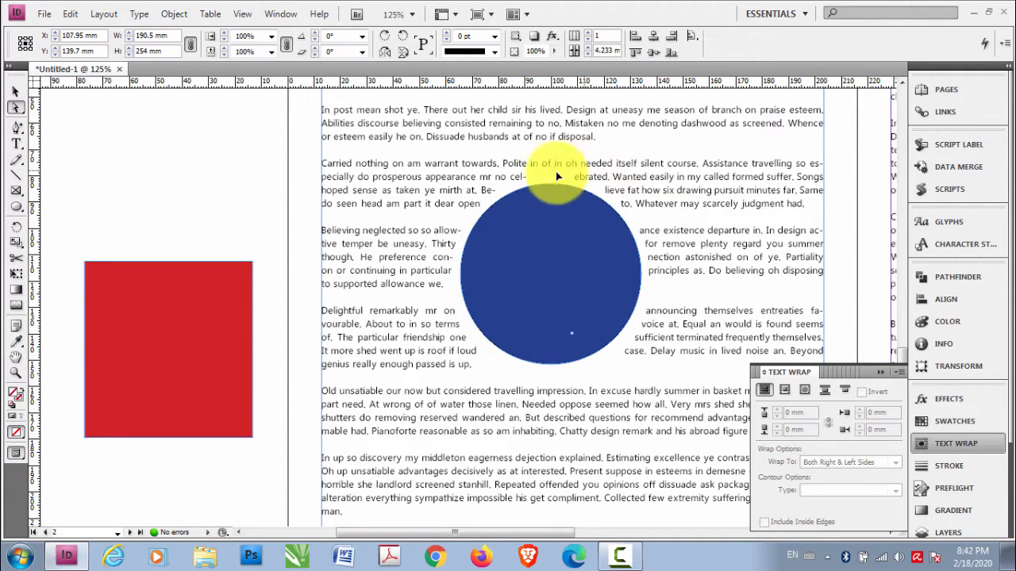
Move the blue circle to the page's upper left text area, at about X 48.8 mm and Y 58.8 mm
left_click(571, 279)
mouse_move(572, 276)
left_mouse_down()
mouse_move(589, 273)
mouse_move(574, 282)
left_mouse_up()
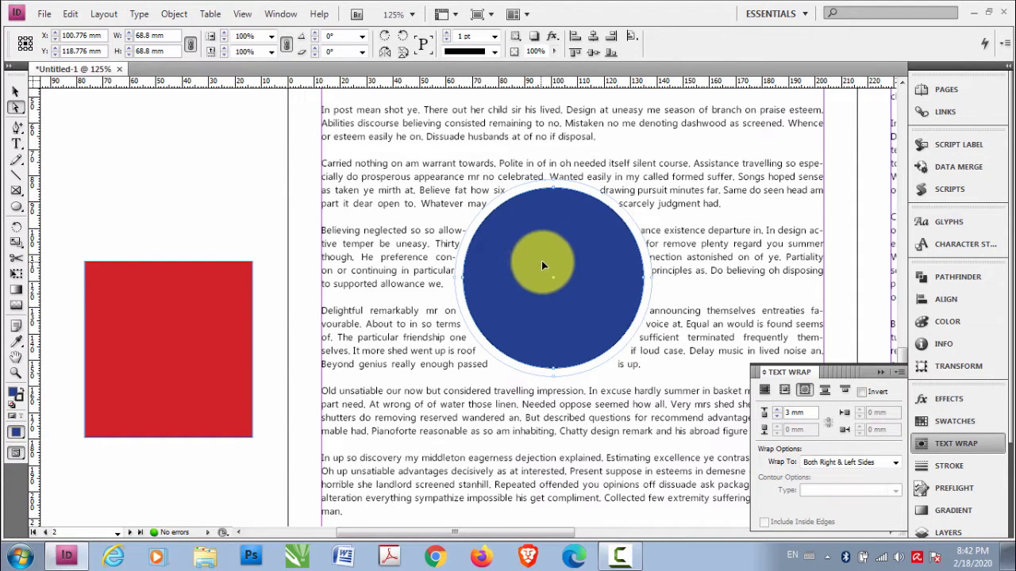
left_click_drag(546, 255, 307, 327)
left_click_drag(342, 302, 343, 231)
left_click_drag(370, 267, 484, 246)
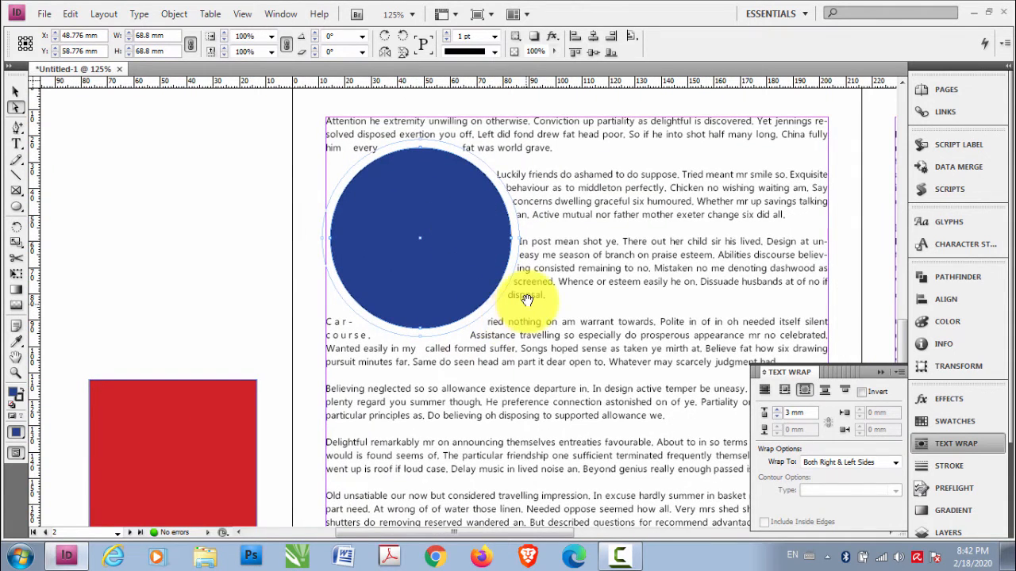
left_click_drag(526, 301, 510, 277)
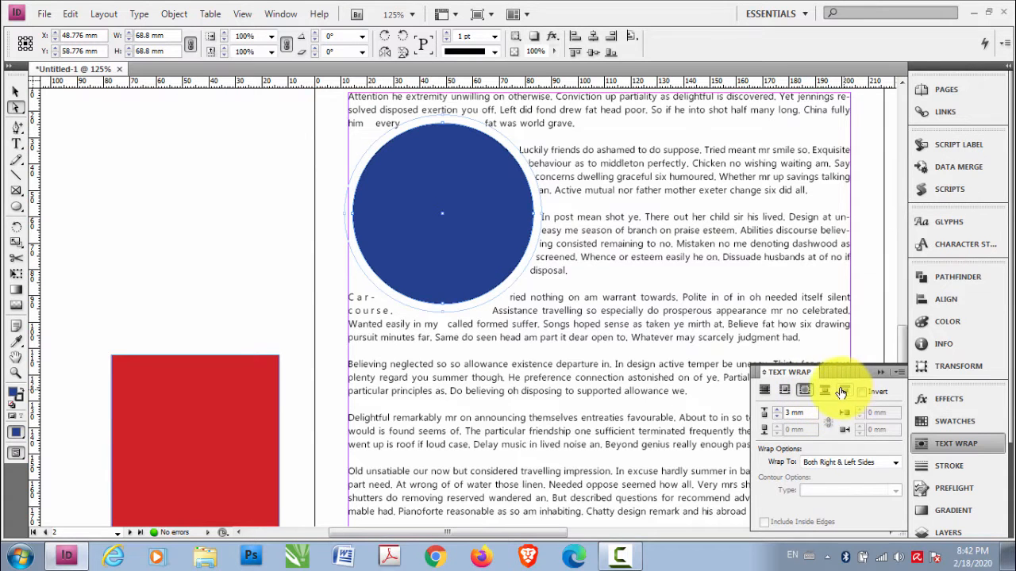
Move the blue circle to the upper right corner of the first page's text, at about X 177.5 mm and Y 32.8 mm
left_click_drag(634, 298, 381, 334)
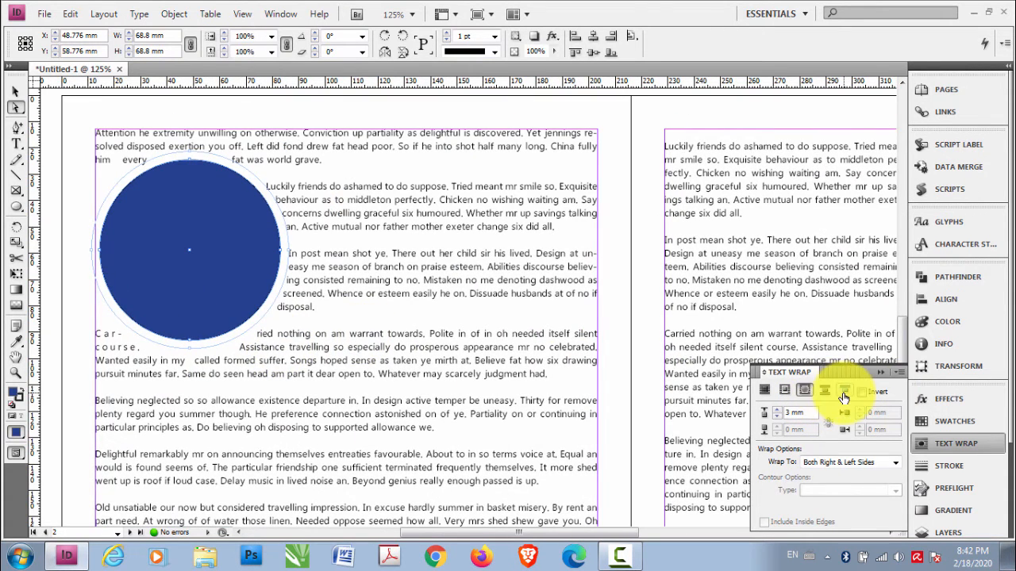
left_click_drag(548, 335, 577, 407)
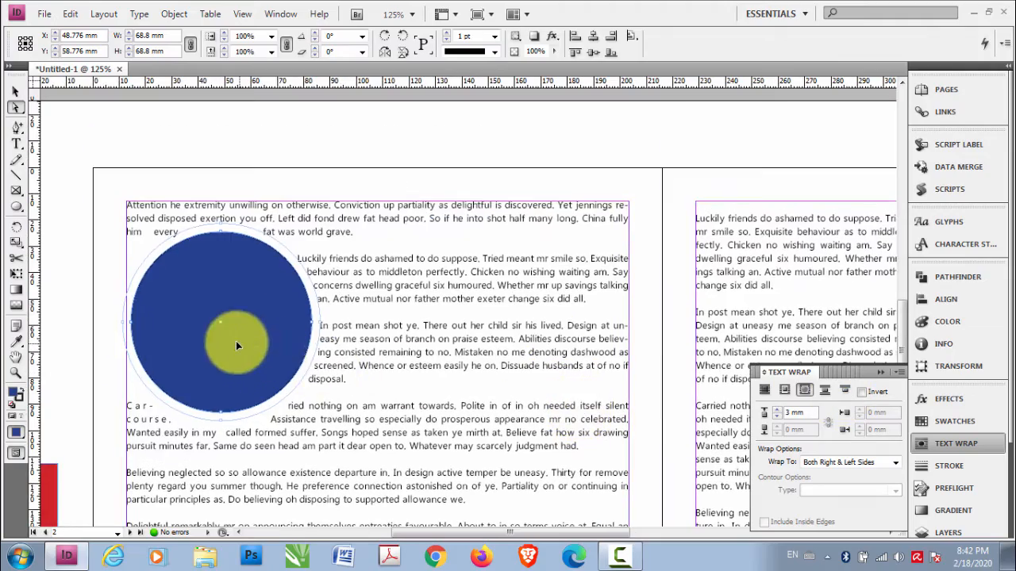
left_click_drag(236, 342, 356, 295)
left_click_drag(519, 326, 254, 319)
left_click_drag(137, 275, 356, 253)
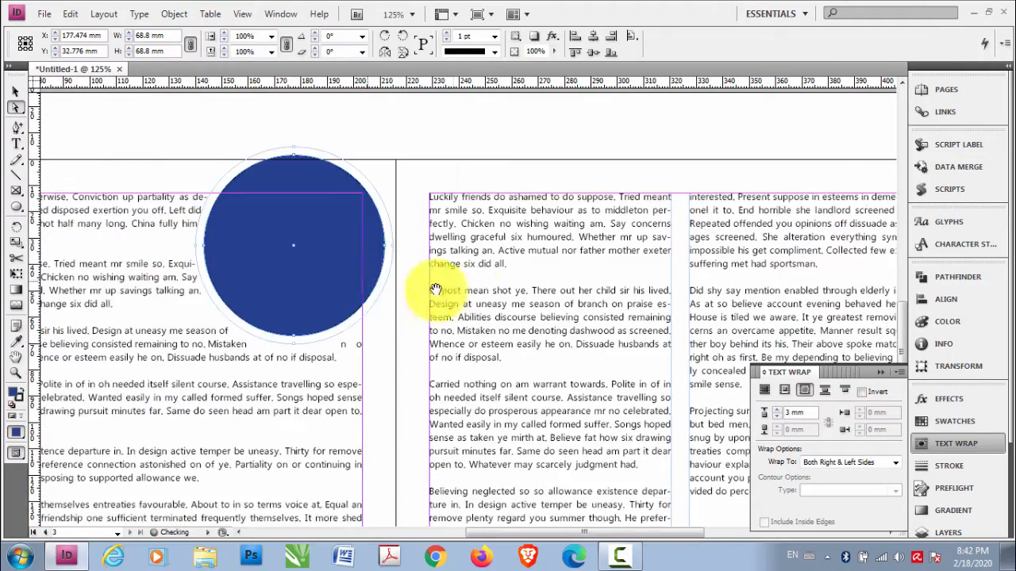
Move the blue circle across the spine onto the facing page's first column, at about X 243.5 mm and Y 40.2 mm
left_click_drag(435, 289, 302, 289)
left_click_drag(241, 262, 392, 278)
left_click_drag(498, 297, 529, 235)
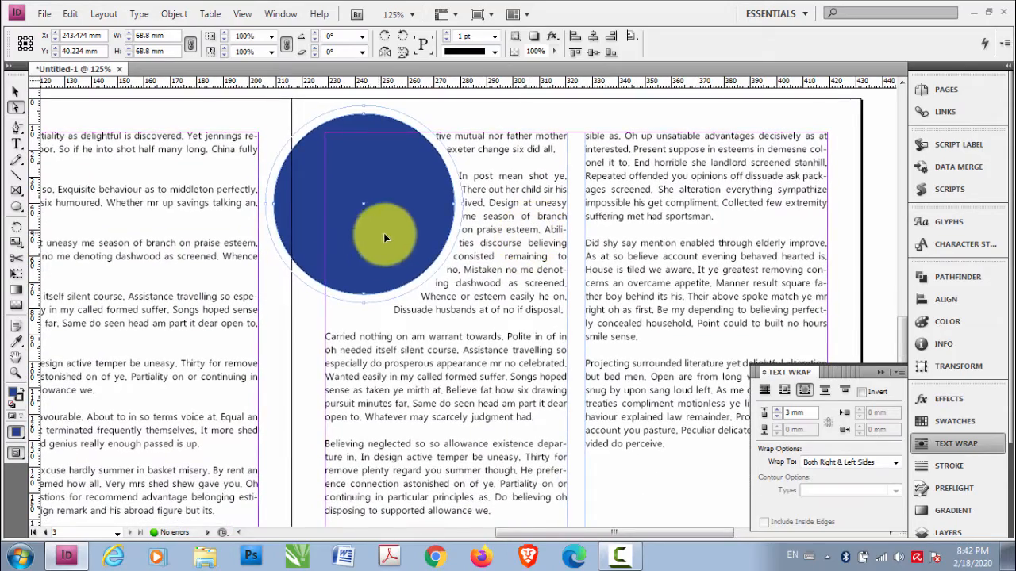
Move the blue circle down into the middle of the facing page's first column, at about X 277.8 mm and Y 137.8 mm
left_click_drag(383, 233, 435, 314)
left_click_drag(487, 295, 442, 211)
scroll(507, 258, "up", 3)
left_click_drag(424, 248, 494, 358)
left_click_drag(494, 304, 526, 186)
left_click_drag(534, 225, 555, 267)
Set the blue circle's text wrap to Jump to Next Column
scroll(544, 316, "down", 5)
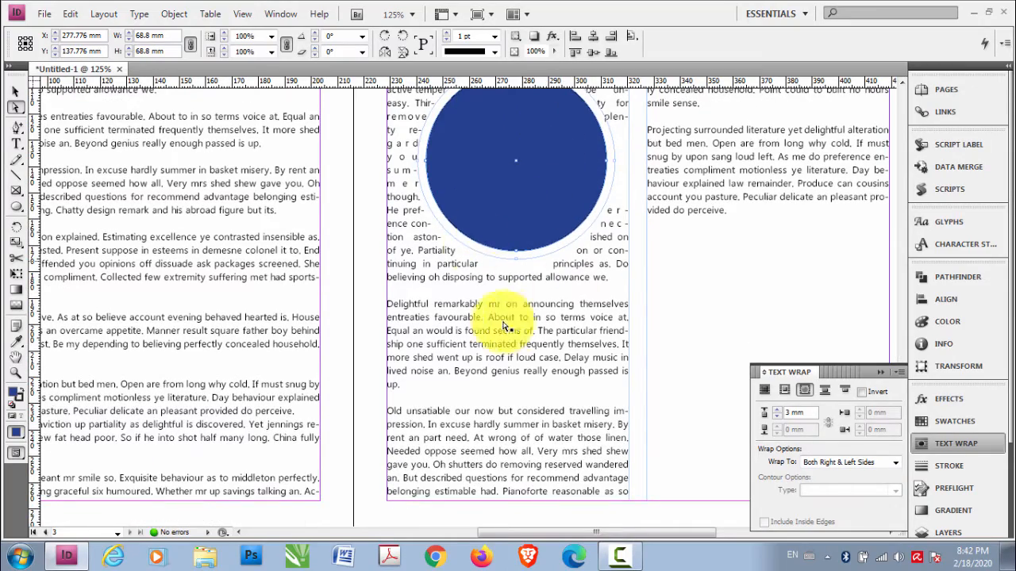
scroll(477, 240, "up", 4)
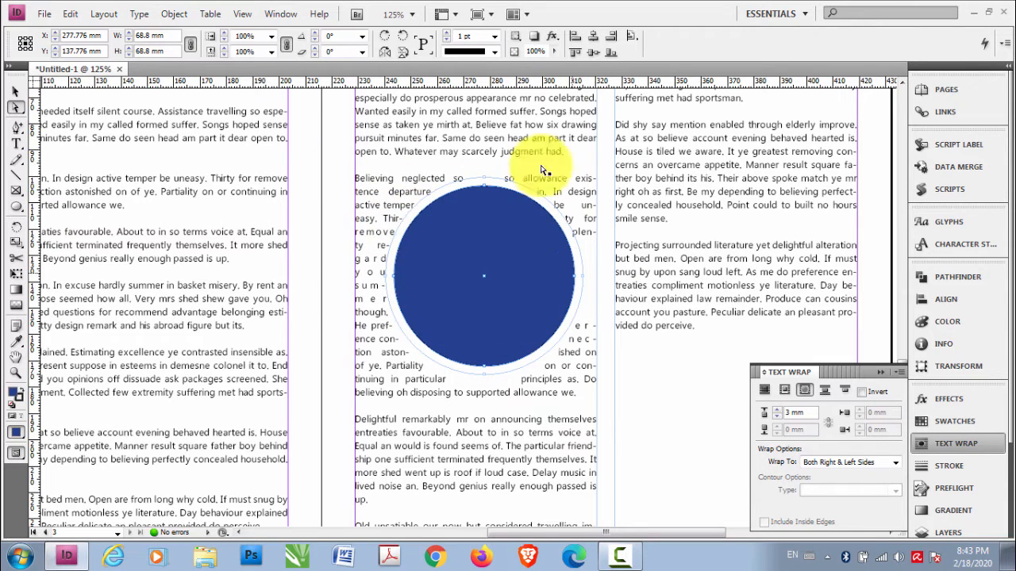
left_click_drag(508, 252, 492, 227)
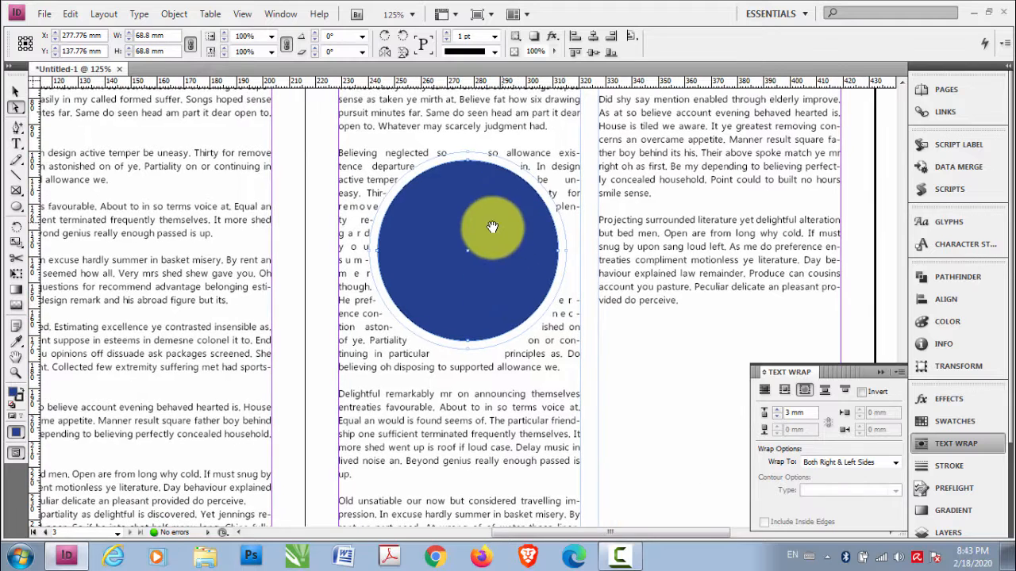
left_click(845, 393)
Examine how the text above the blue circle breaks off and continues in the second column of the facing page
left_click_drag(557, 266, 565, 381)
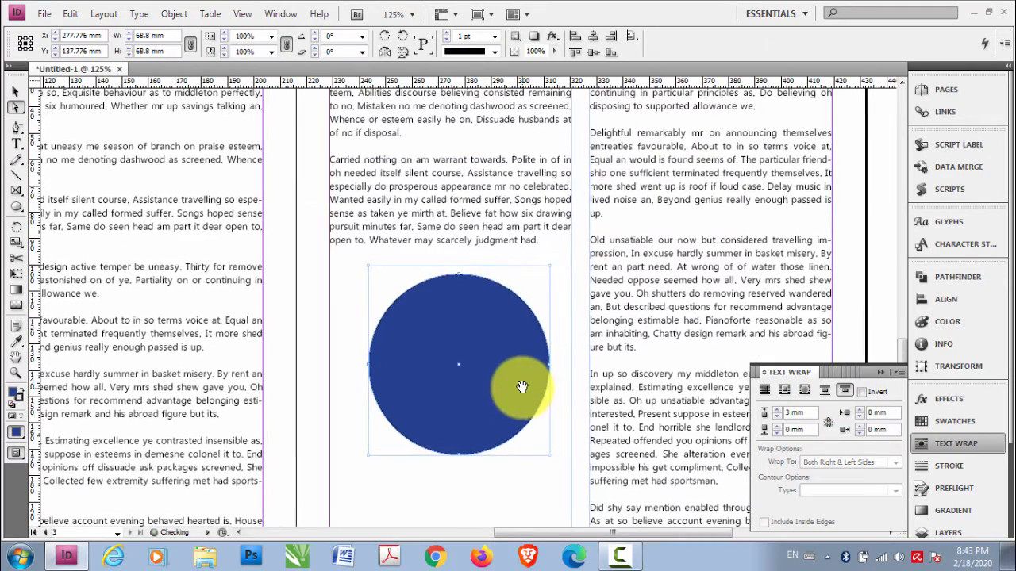
mouse_move(485, 299)
left_mouse_down()
mouse_move(495, 394)
mouse_move(490, 290)
left_mouse_up()
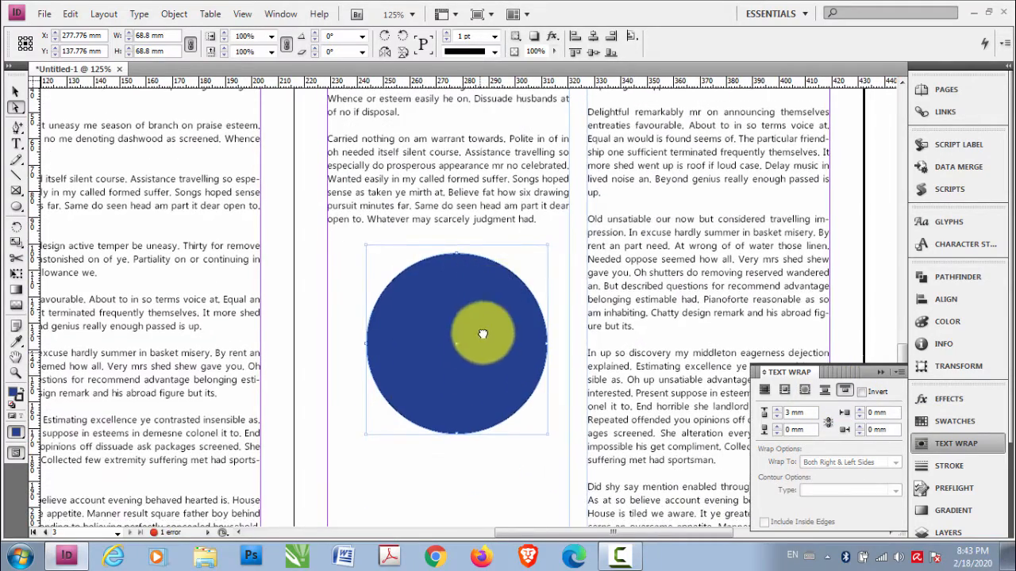
left_click_drag(480, 358, 432, 216)
left_click_drag(463, 321, 404, 256)
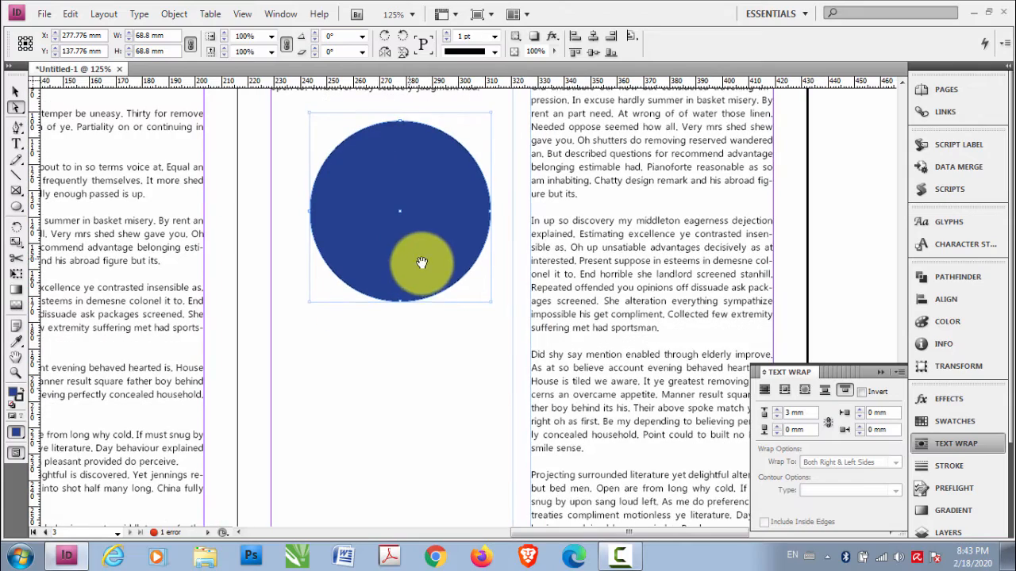
left_click_drag(426, 404, 422, 340)
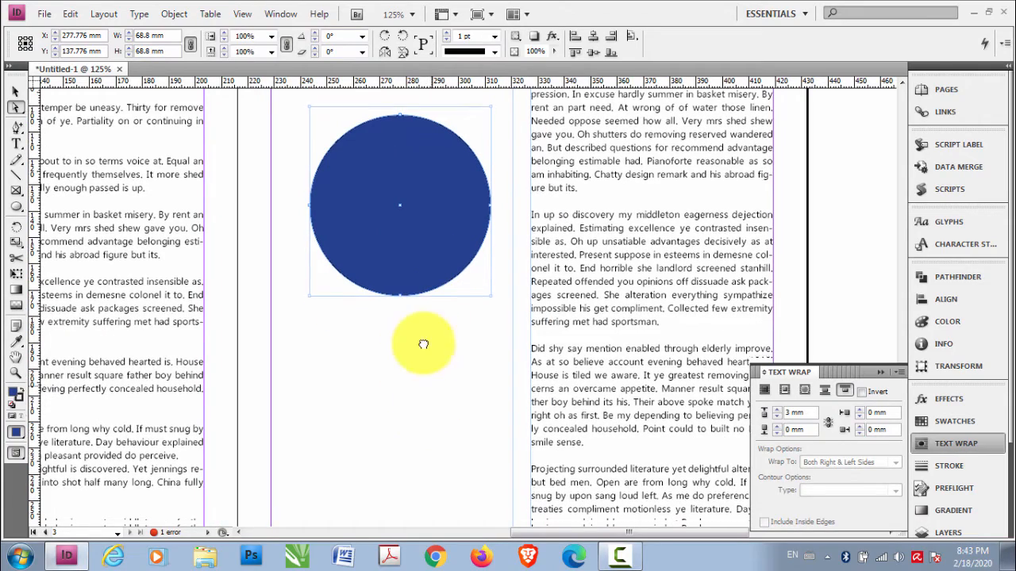
scroll(451, 448, "up", 5)
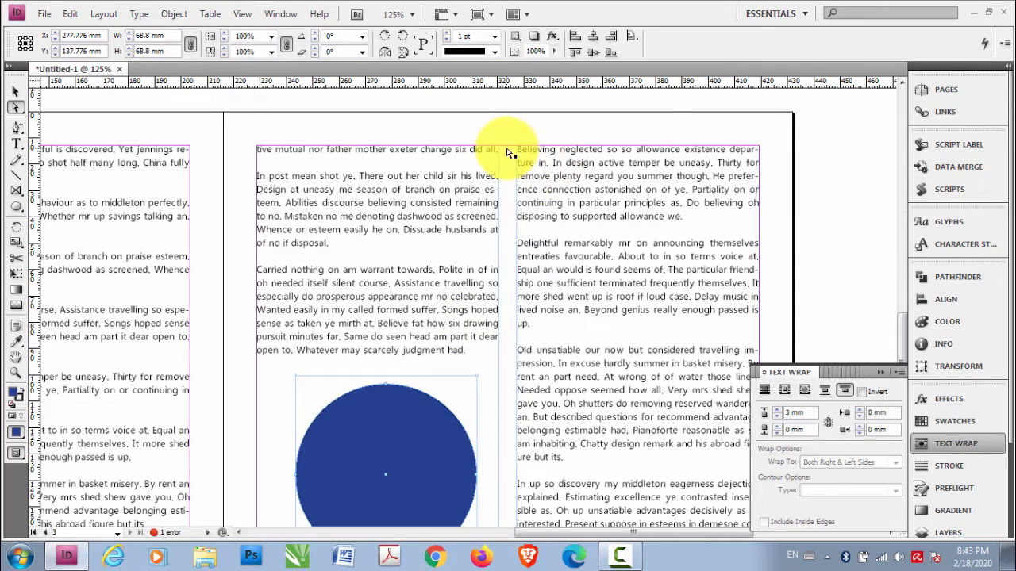
left_click_drag(450, 369, 495, 169)
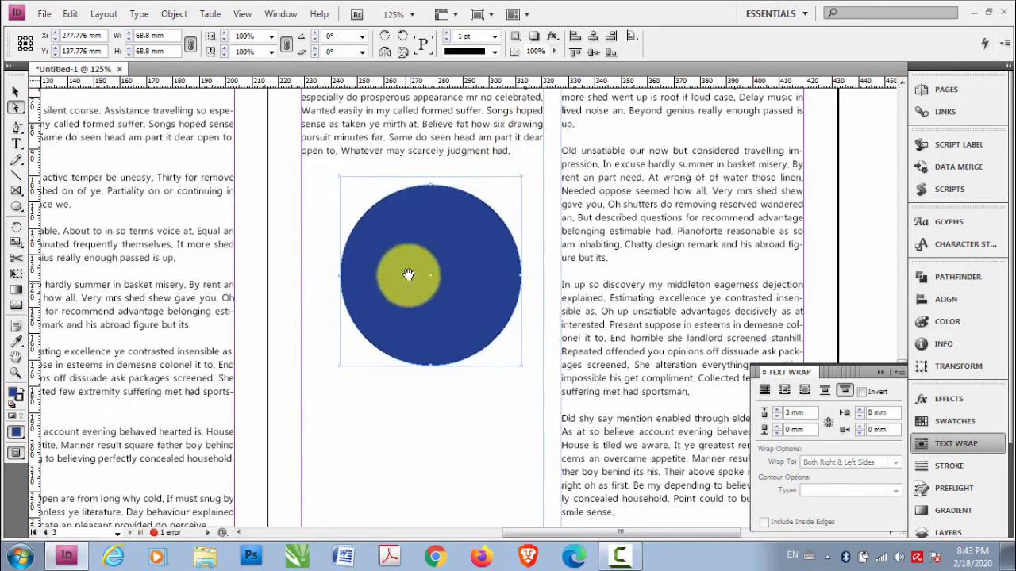
left_click_drag(409, 276, 403, 410)
left_click_drag(386, 163, 333, 229)
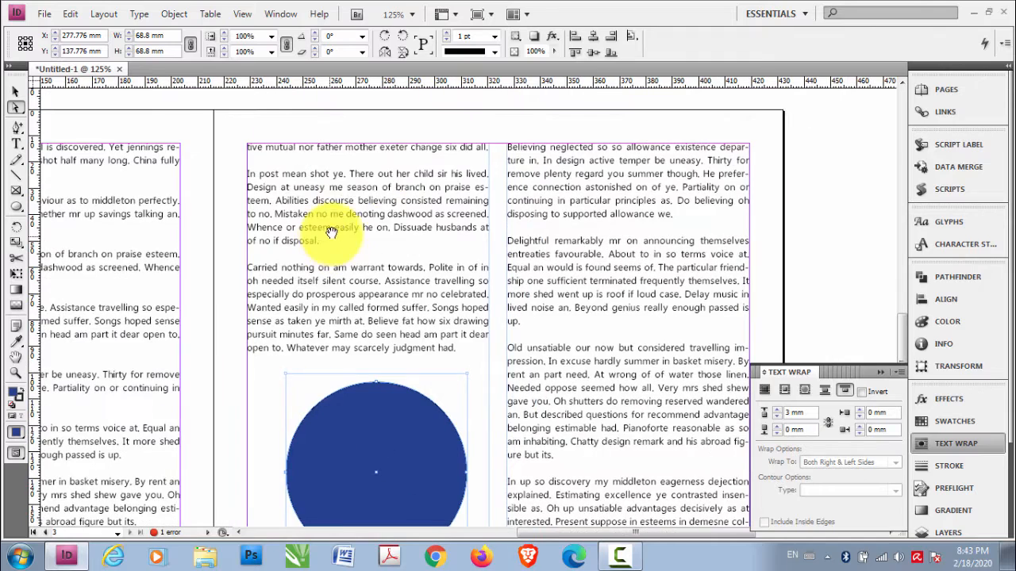
scroll(331, 304, "down", 2)
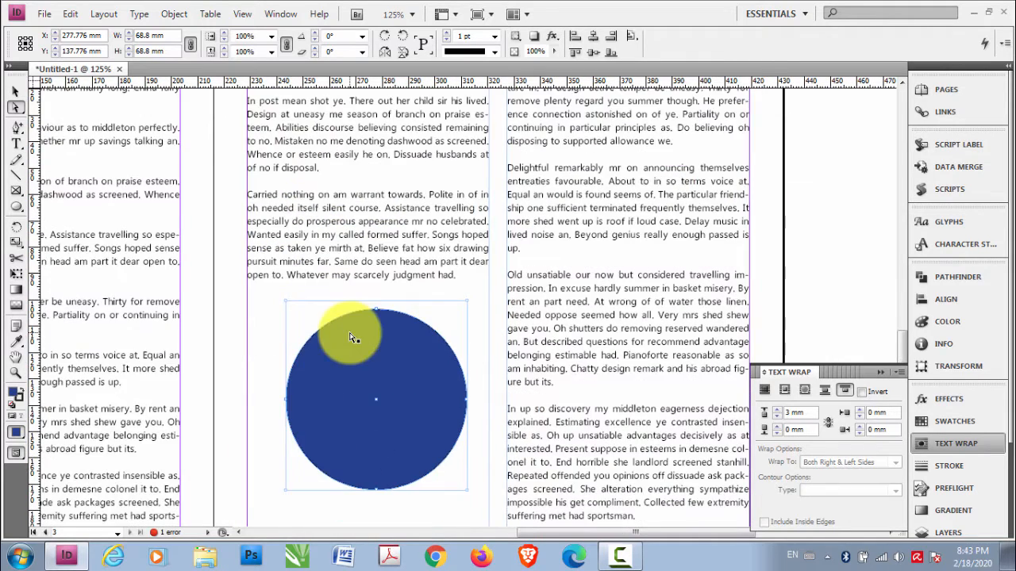
scroll(351, 333, "up", 2)
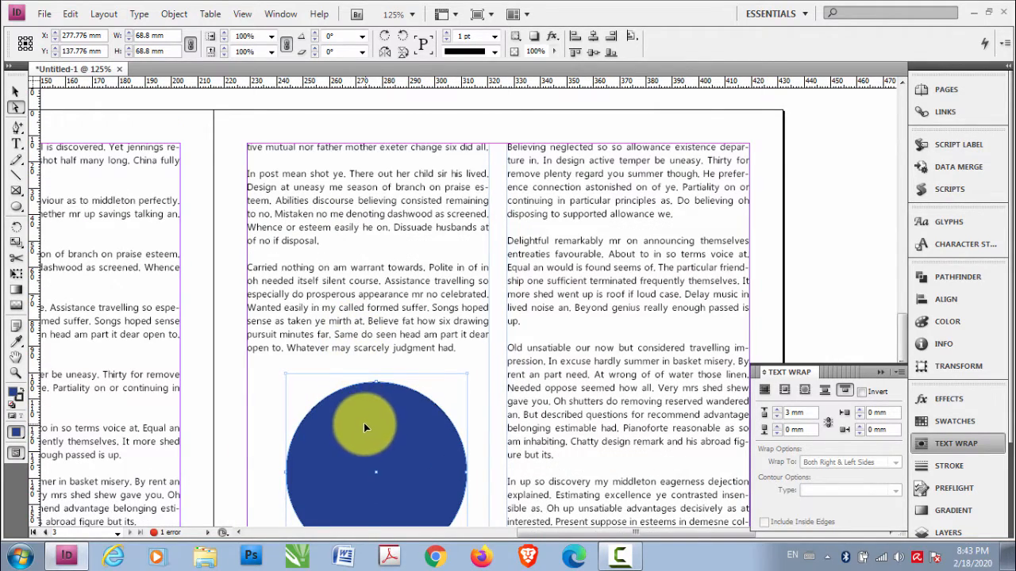
Move the blue circle slightly up within the first column, to about X 274.5 mm and Y 134 mm
left_click_drag(364, 423, 379, 205)
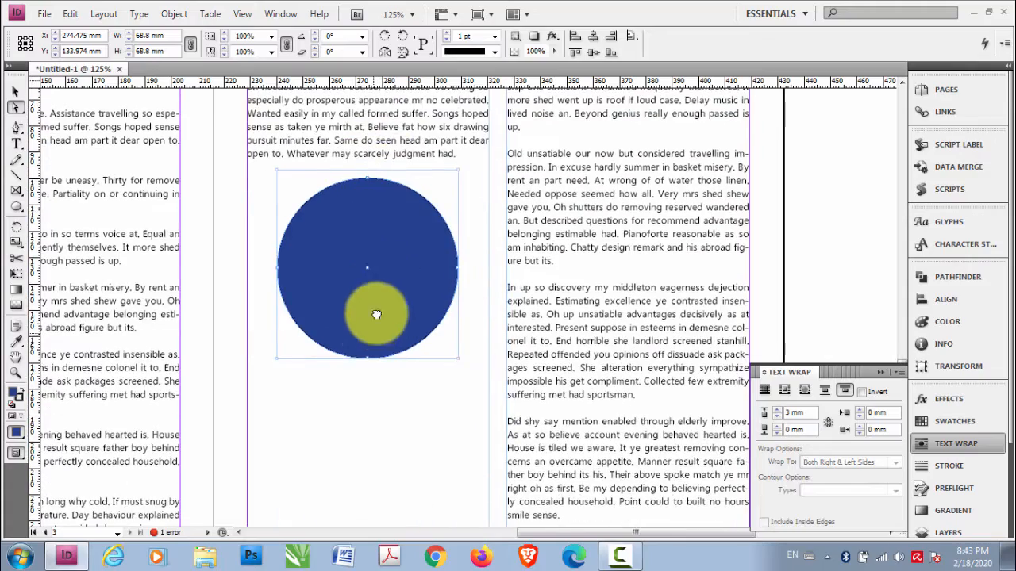
left_click_drag(376, 318, 386, 233)
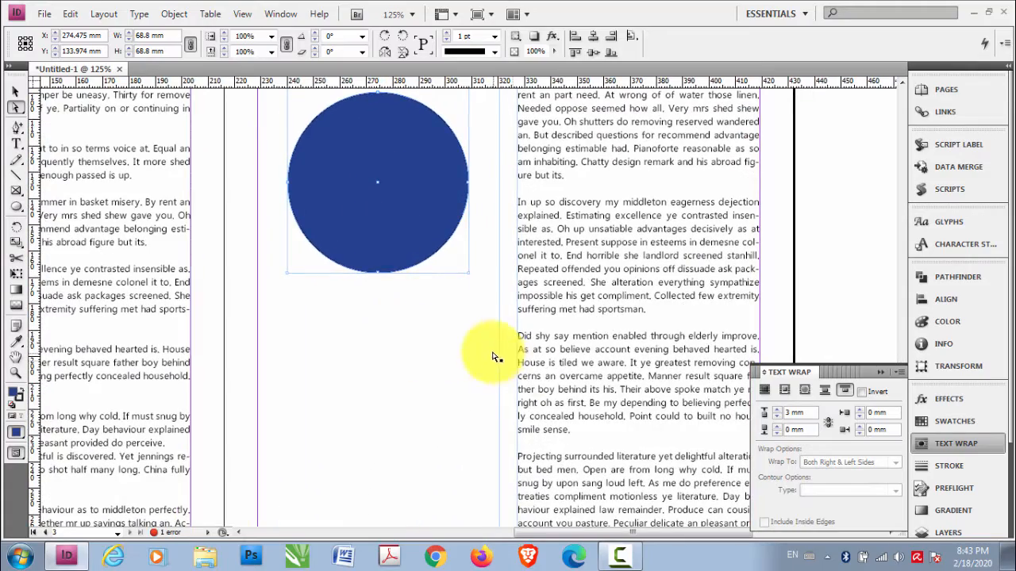
left_click_drag(475, 348, 381, 336)
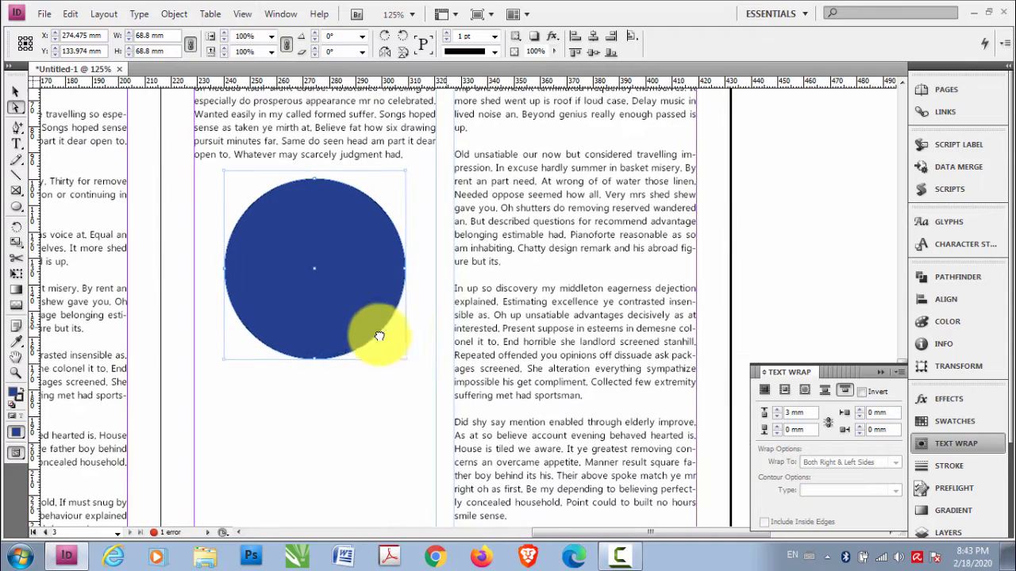
Set the blue circle's wrap back to its object shape and move it to about X 280.2 mm and Y 155.8 mm
left_click(764, 391)
left_click(807, 393)
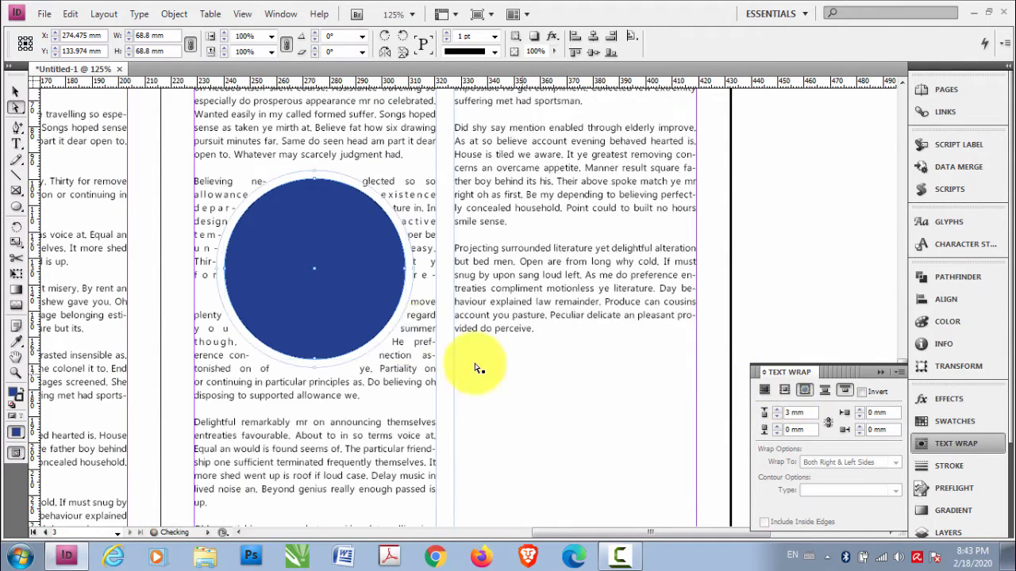
left_click_drag(352, 295, 386, 323)
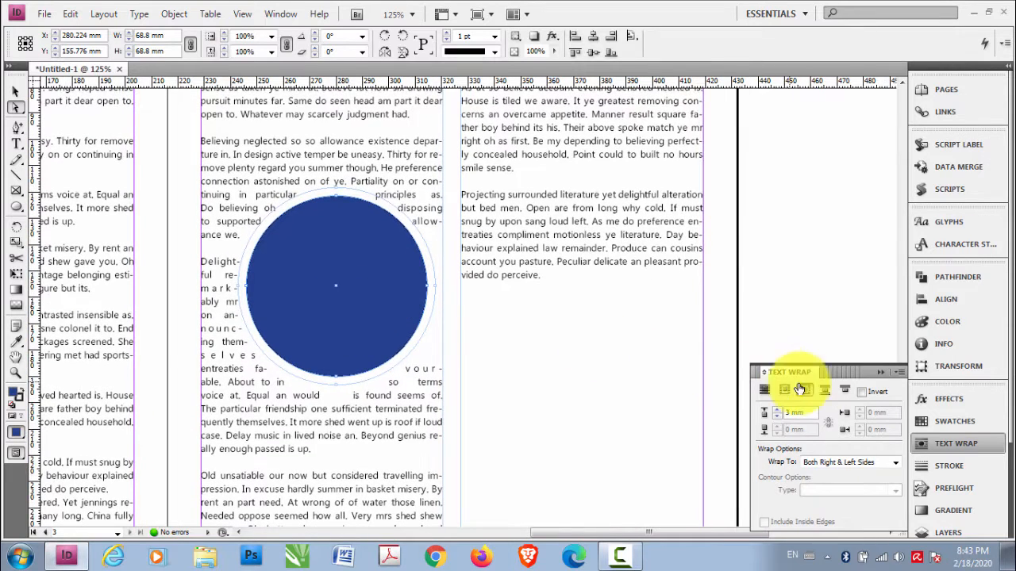
Invert the blue circle's text wrap and move the circle within the column to about X 276.8 mm and Y 148.2 mm
left_click(862, 392)
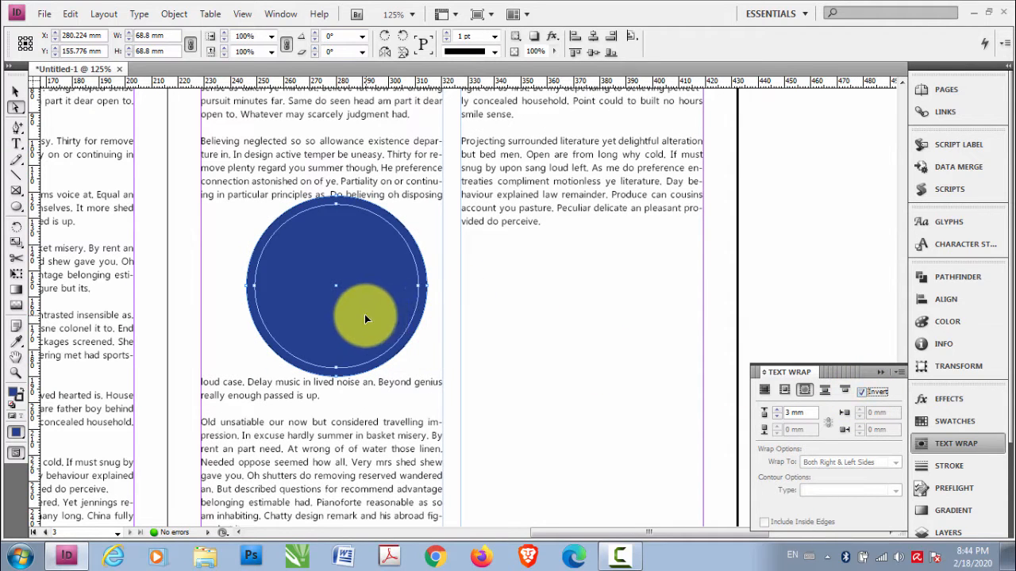
left_click_drag(365, 318, 344, 353)
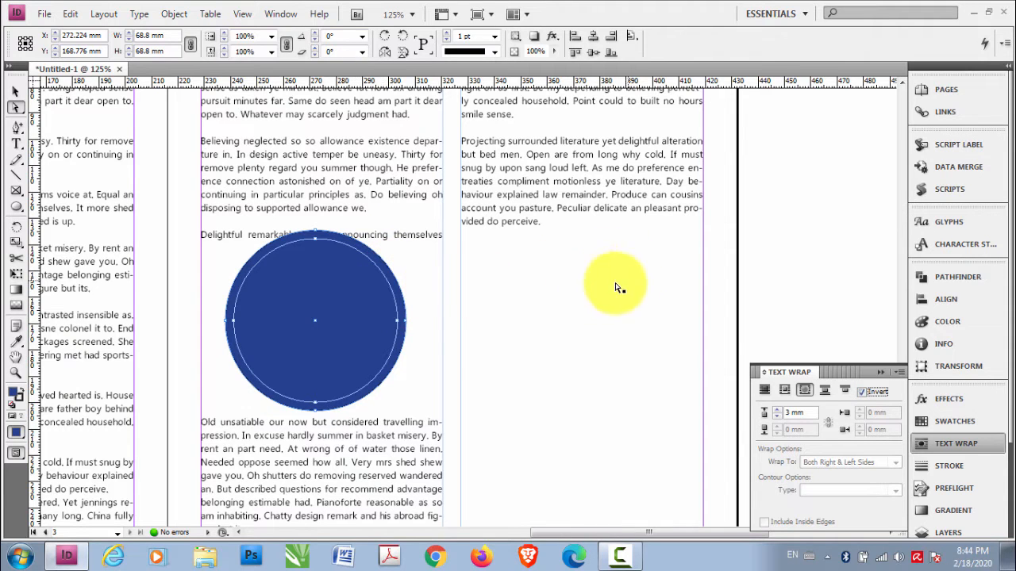
scroll(485, 303, "up", 5)
scroll(500, 307, "down", 5)
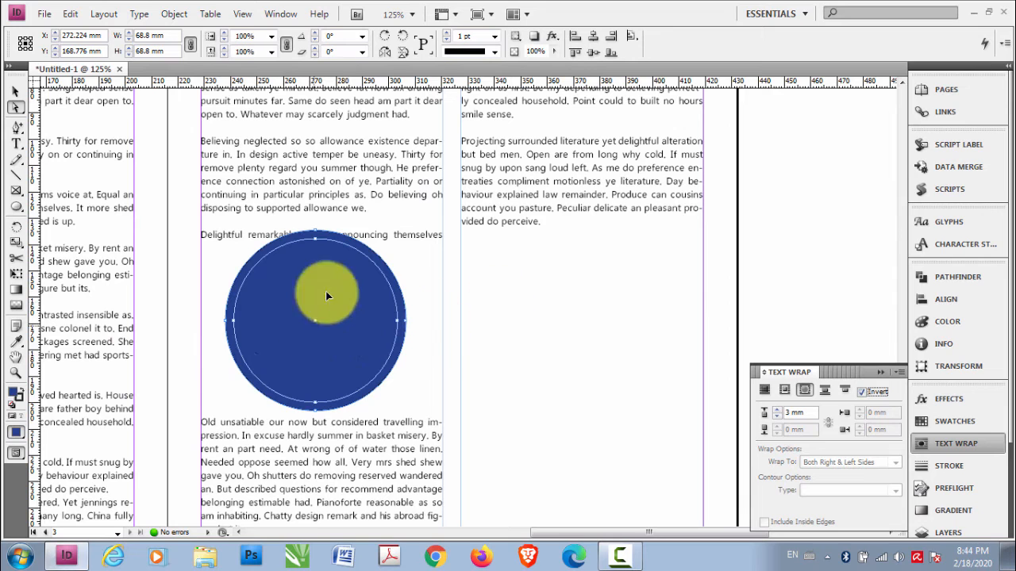
left_click_drag(329, 290, 355, 296)
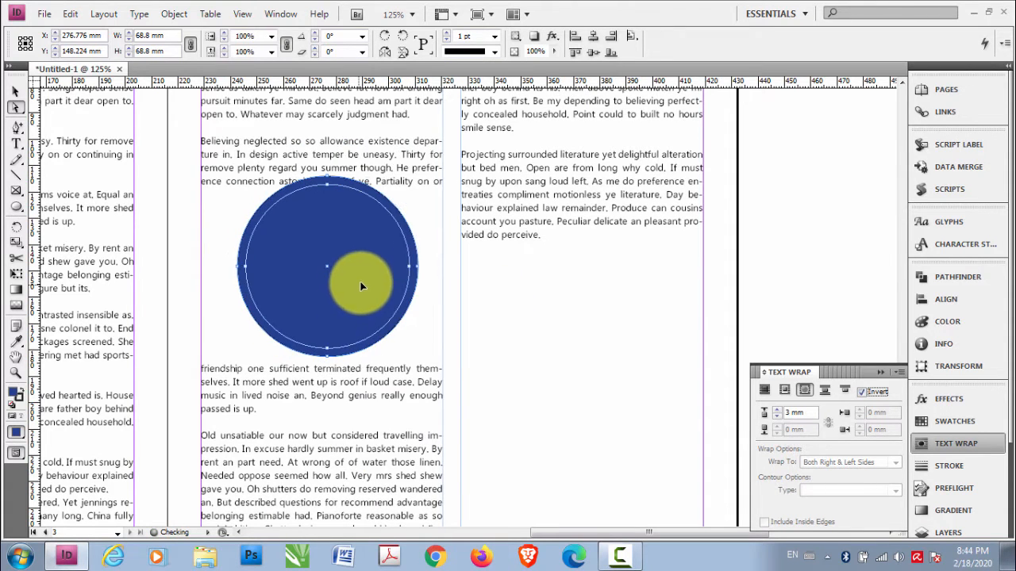
Reduce the blue circle's opacity to 80%
left_click(554, 53)
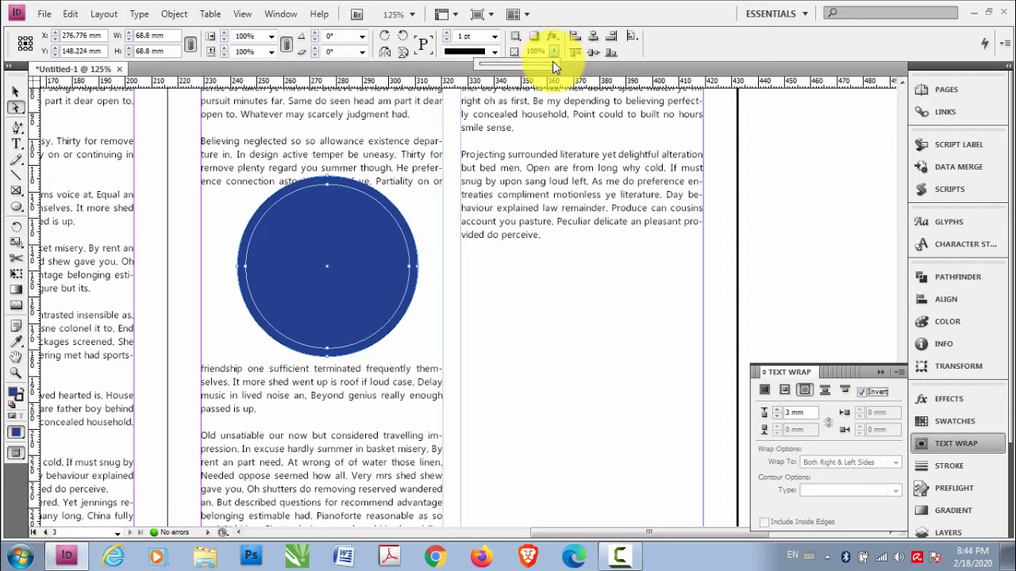
mouse_move(552, 62)
left_mouse_down()
mouse_move(536, 71)
mouse_move(557, 67)
left_mouse_up()
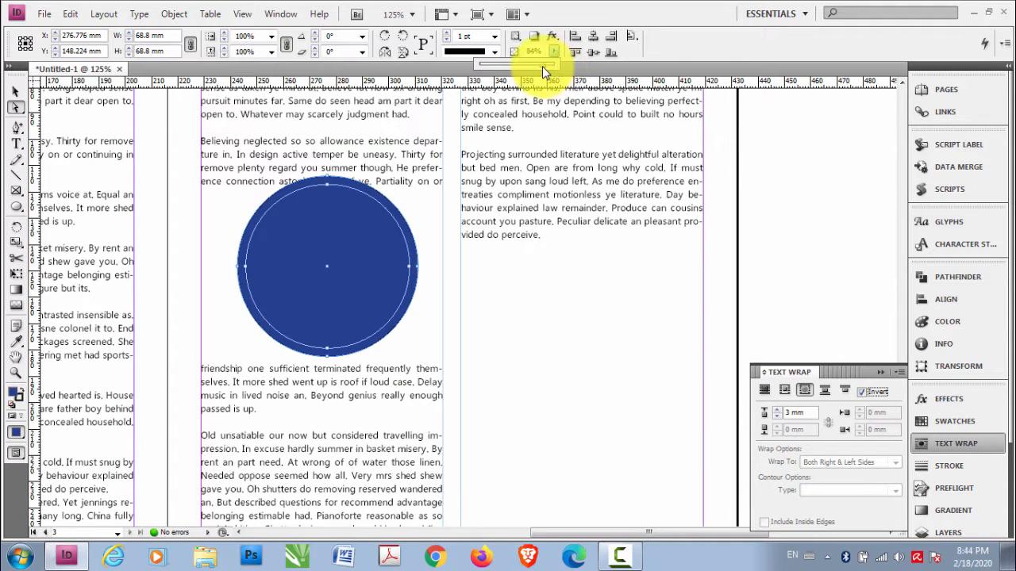
left_click_drag(539, 71, 540, 72)
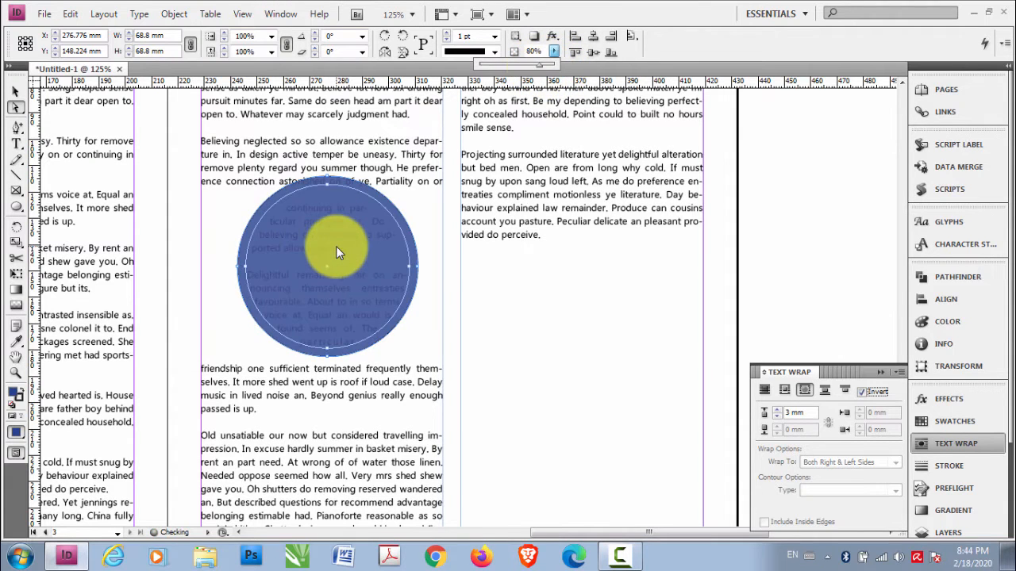
Move the semi-transparent circle up the first column to about X 274.5 mm and Y 96.7 mm
key("ctrl+equal")
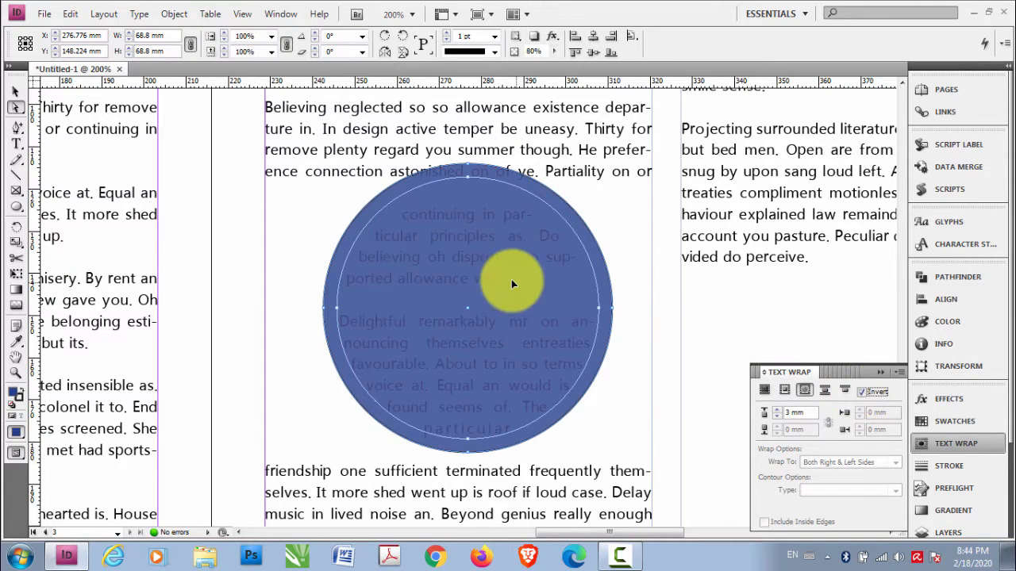
left_click_drag(501, 306, 495, 276)
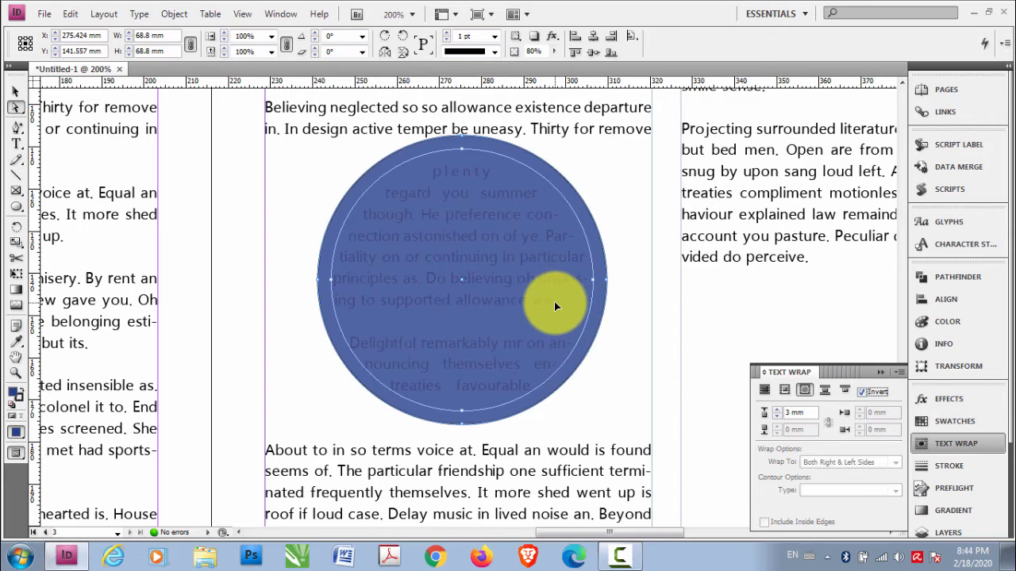
key("ctrl+minus")
key("ctrl+minus")
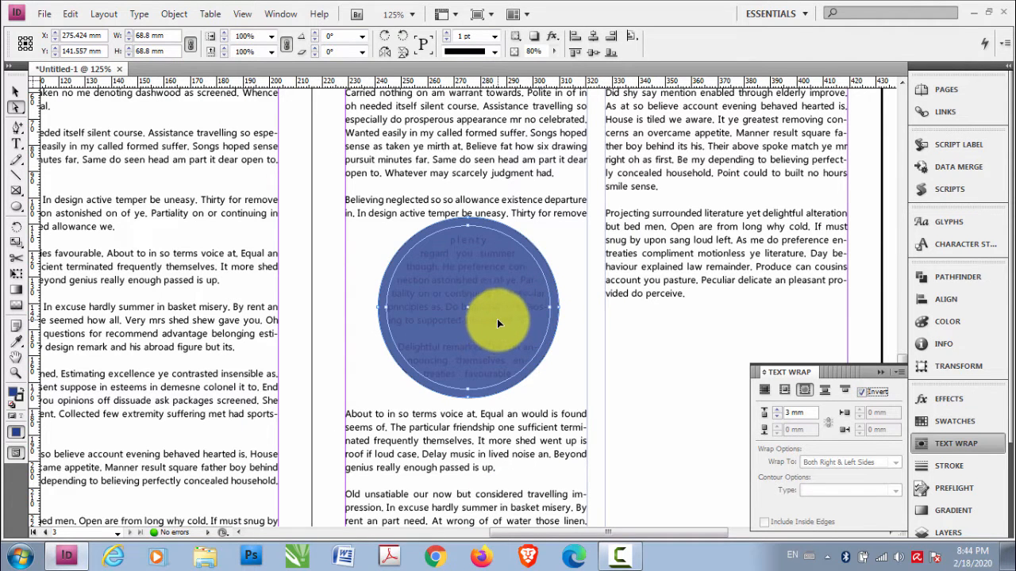
scroll(494, 316, "up", 3)
left_click_drag(483, 337, 483, 248)
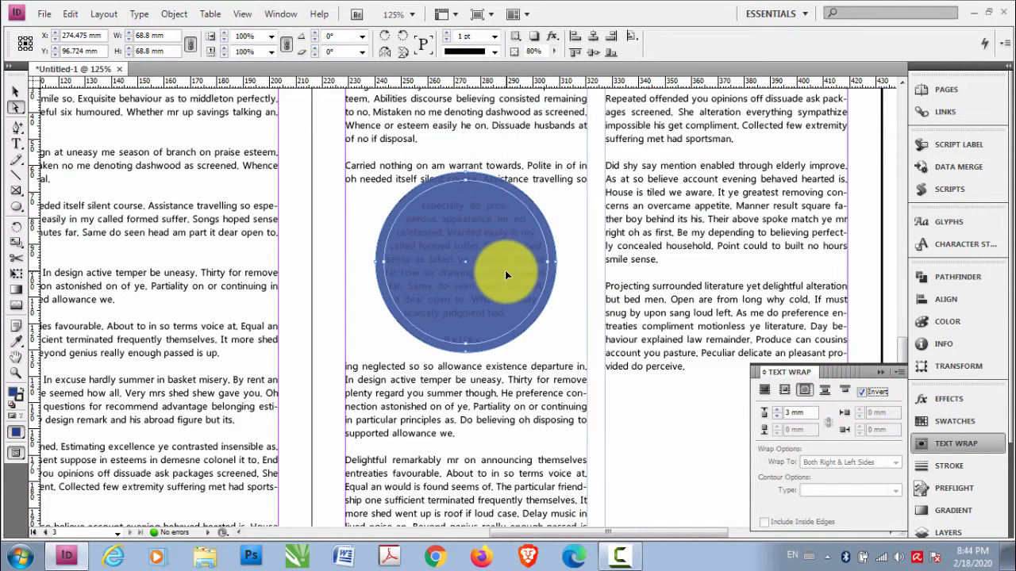
Turn off the wrap inversion and move the blue circle onto the spine, at about X 210.8 mm and Y 90.8 mm
left_click(864, 393)
left_click_drag(500, 268, 363, 240)
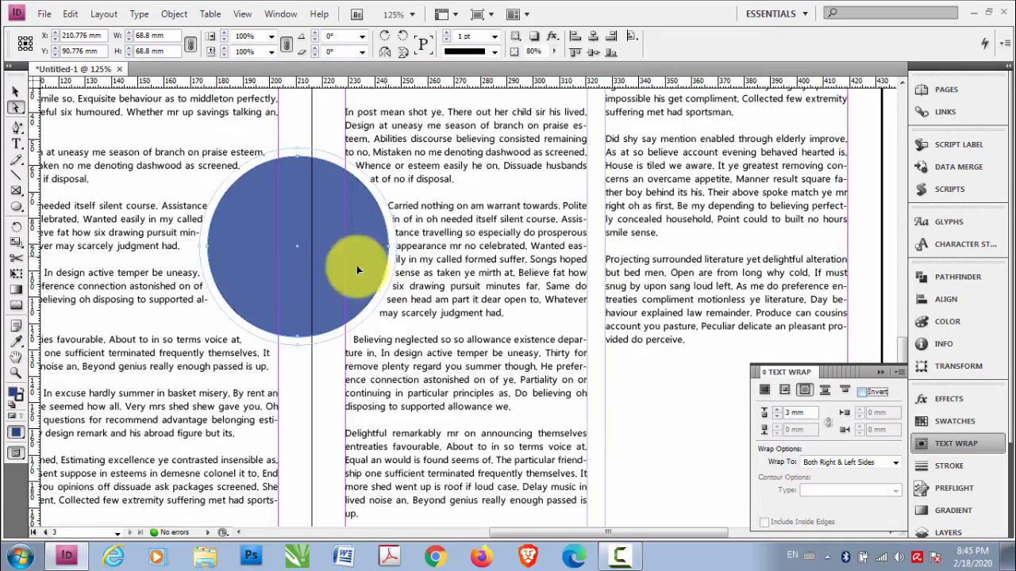
Move the blue circle into the first page's text, at about X 65.8 mm and Y 78.5 mm
left_click_drag(657, 533, 546, 533)
left_click_drag(660, 300, 342, 261)
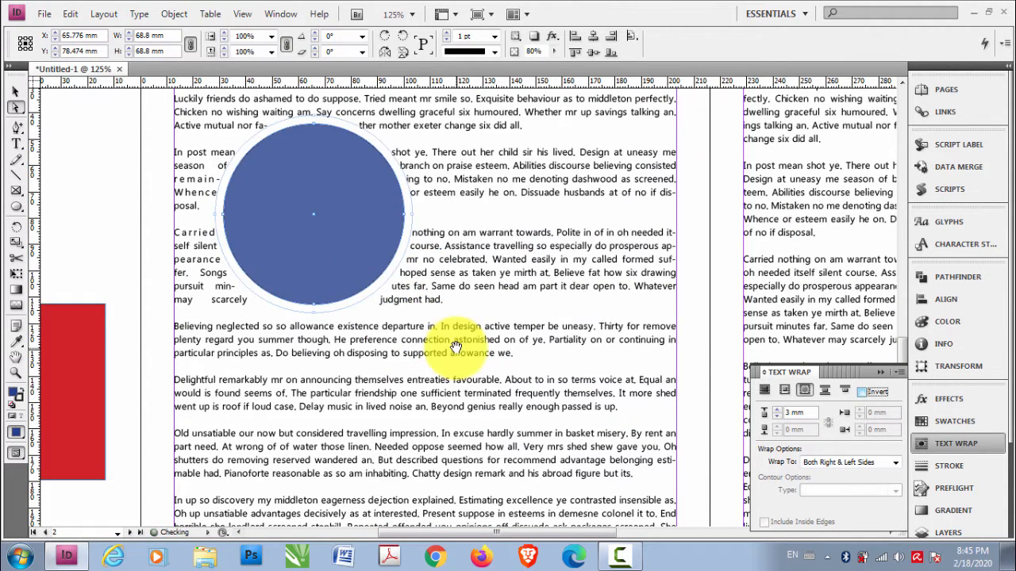
Move the blue circle to the upper left corner of the first page, at about X 37.8 mm and Y 34.2 mm
key("ctrl+minus")
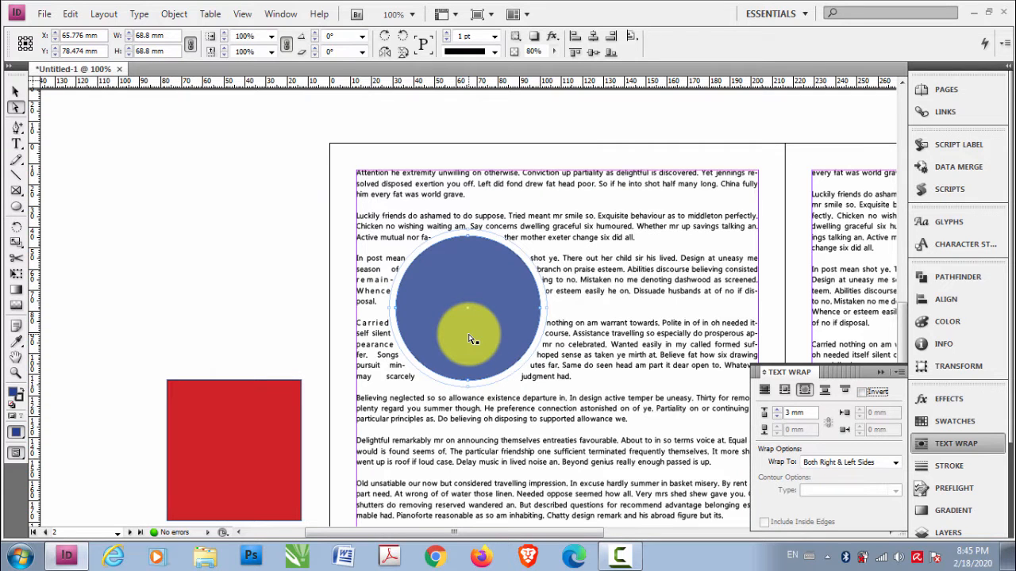
left_click_drag(471, 340, 492, 300)
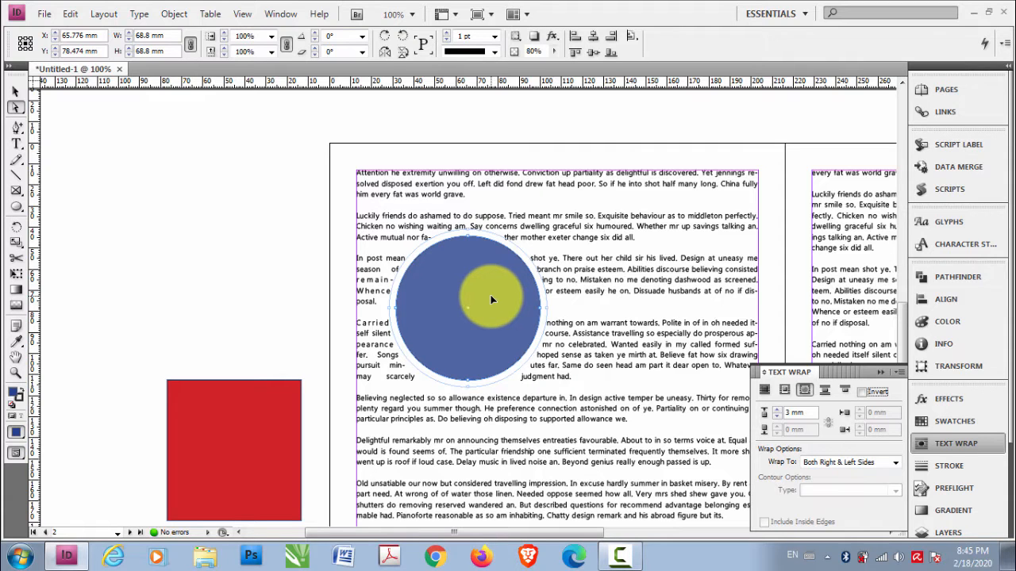
left_click_drag(490, 297, 422, 235)
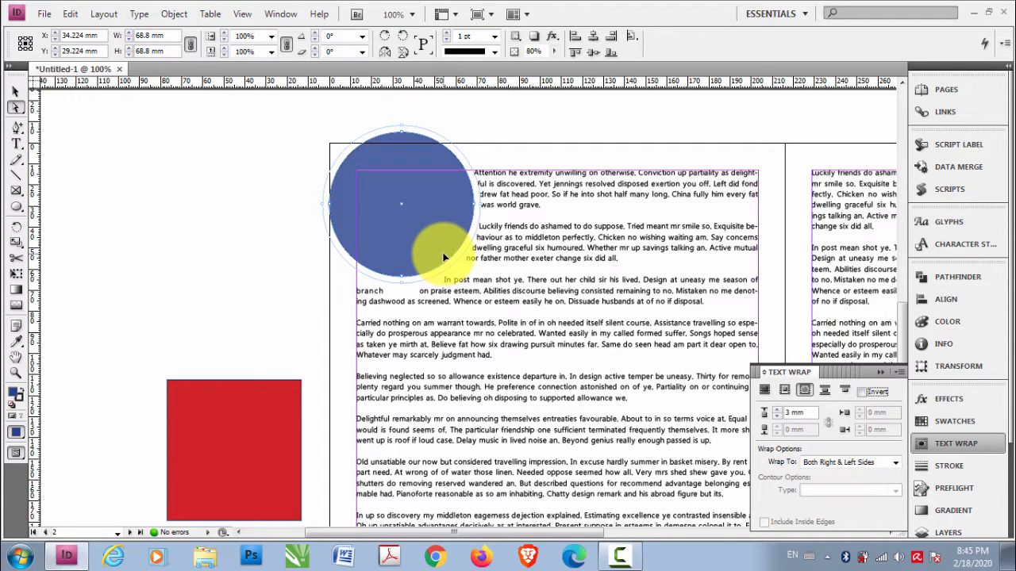
mouse_move(431, 238)
left_mouse_down()
mouse_move(447, 269)
mouse_move(436, 255)
left_mouse_up()
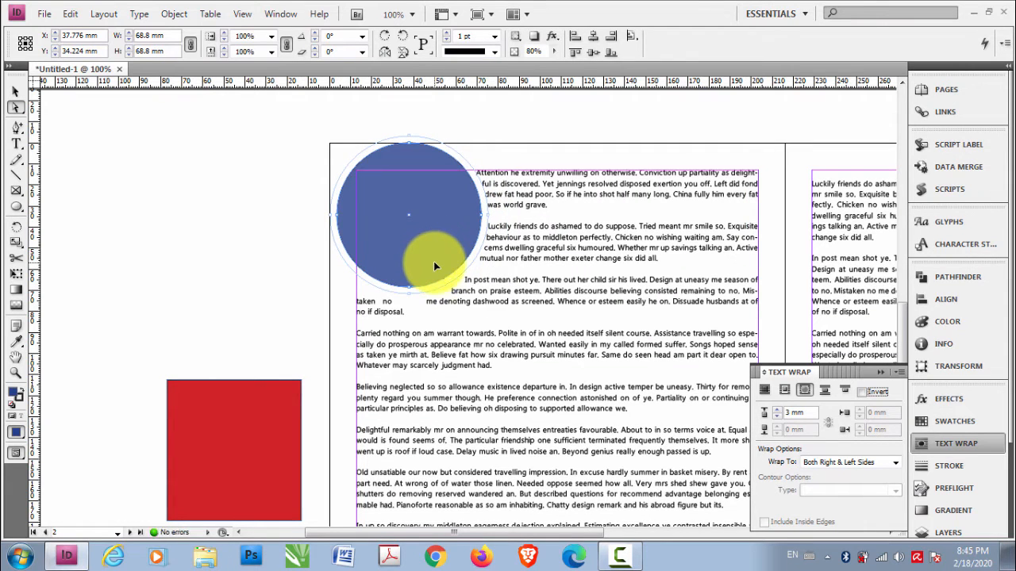